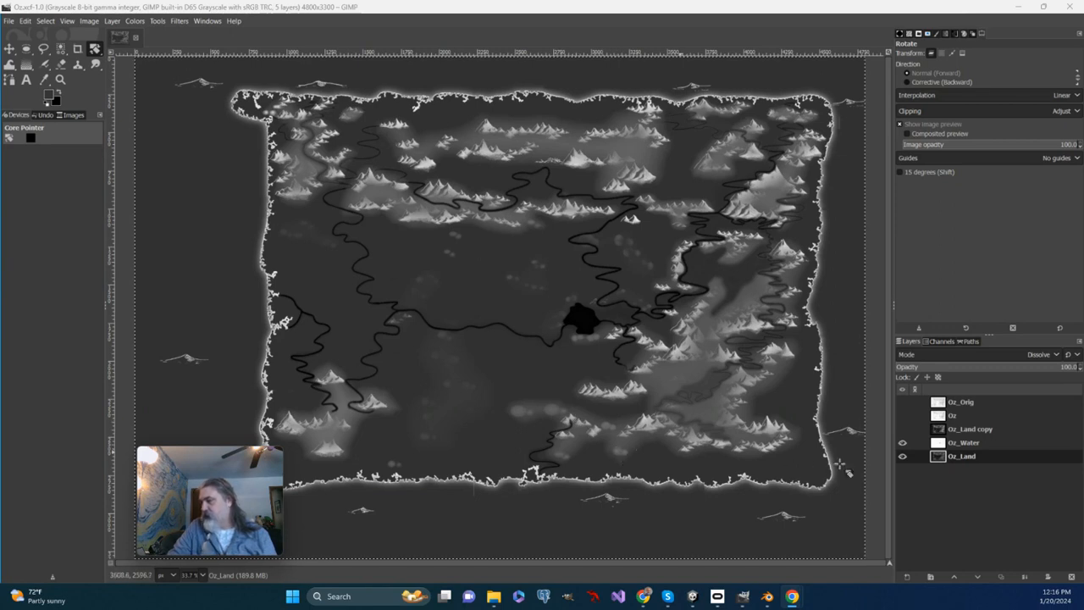
Step: Show the Oz_Orig layer briefly to check the labelled original map, and hide it again
click(901, 402)
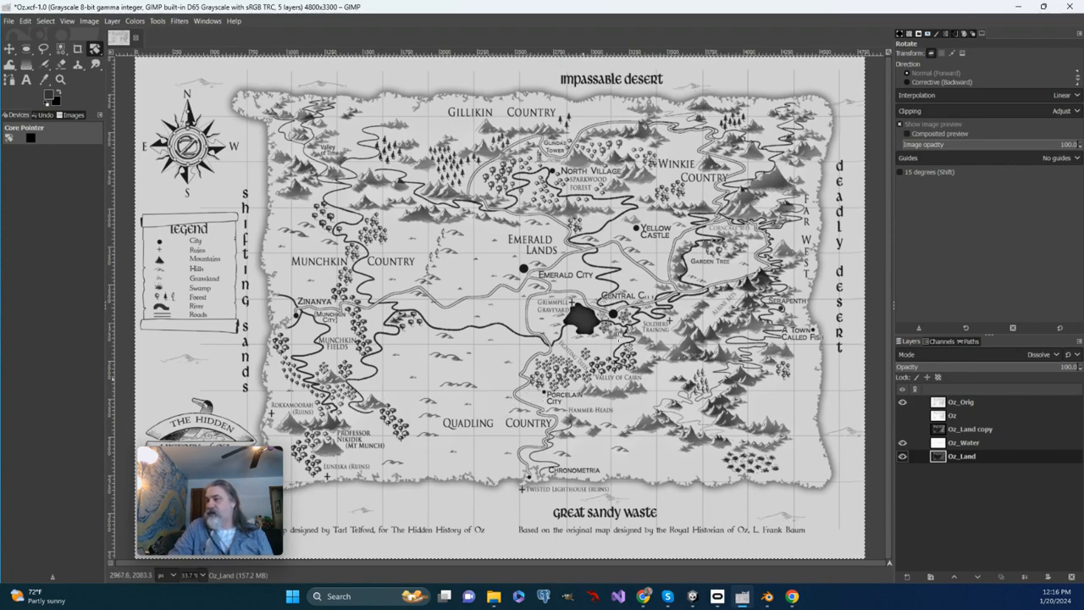
click(902, 403)
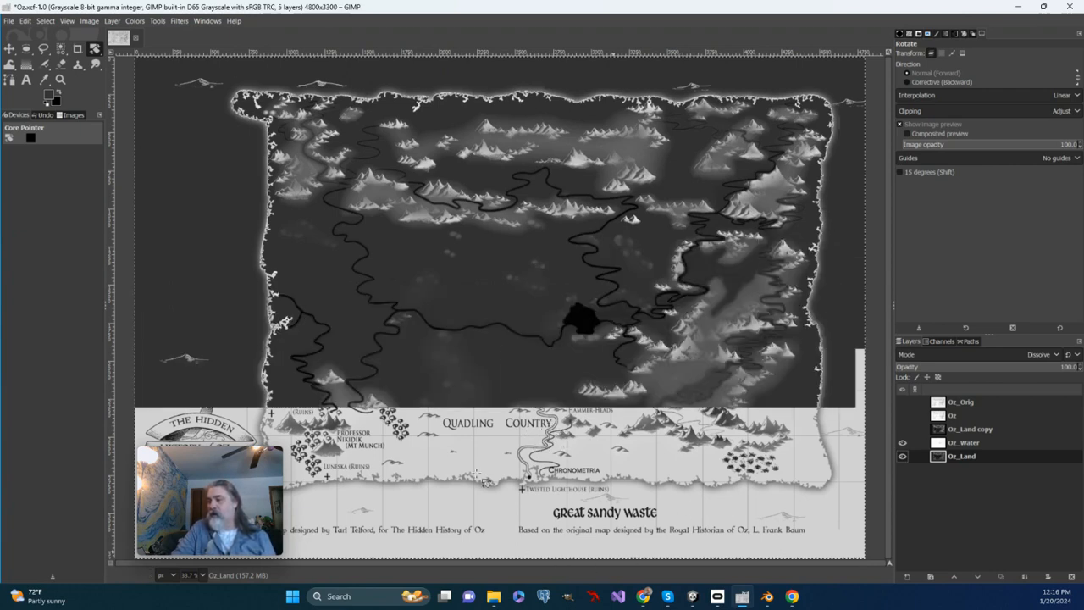
Step: Select the large grey oval hill south of the lake and its small neighbour as one feathered selection with Ellipse Select
key(z)
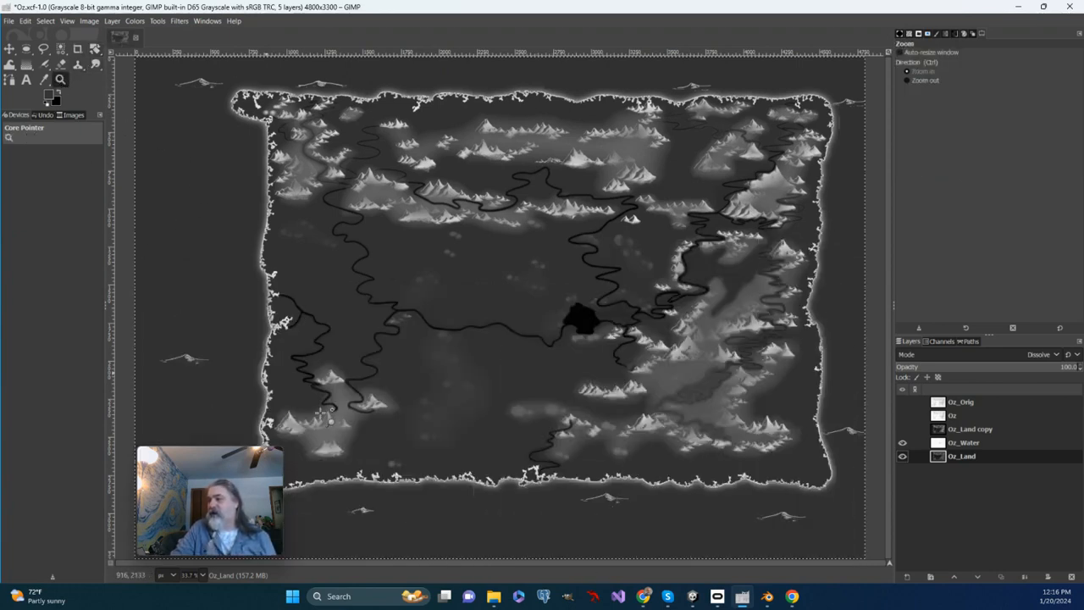
click(527, 404)
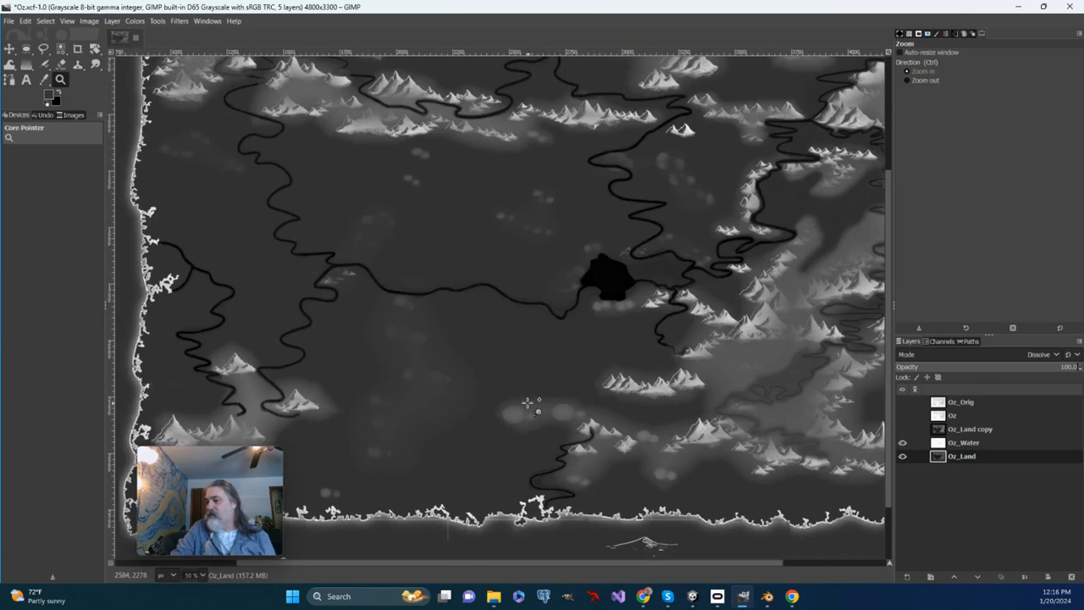
click(527, 404)
click(528, 404)
click(528, 404)
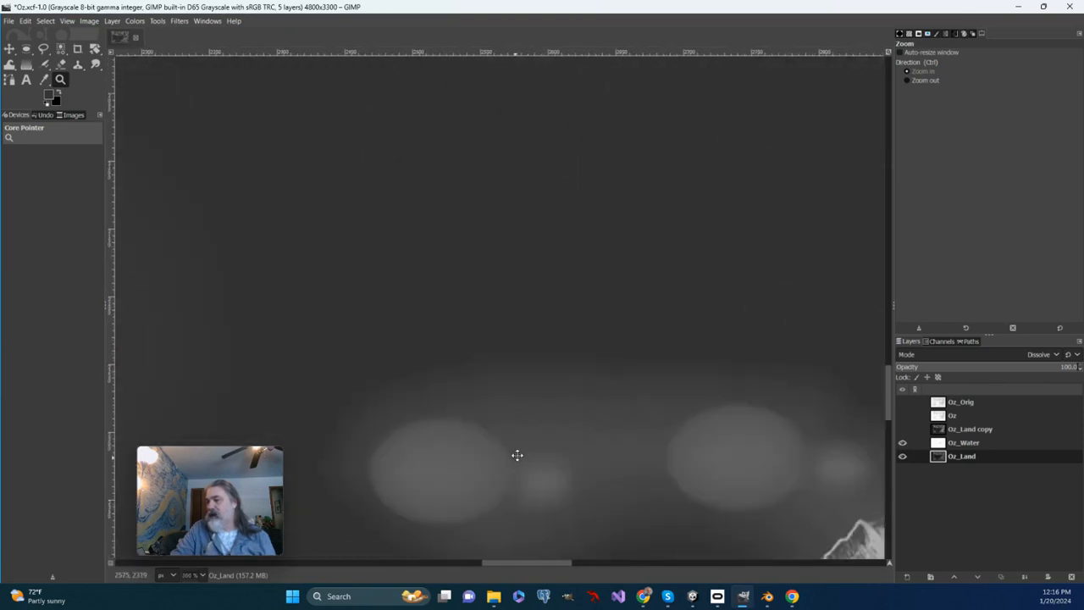
drag(517, 455, 516, 326)
click(496, 318)
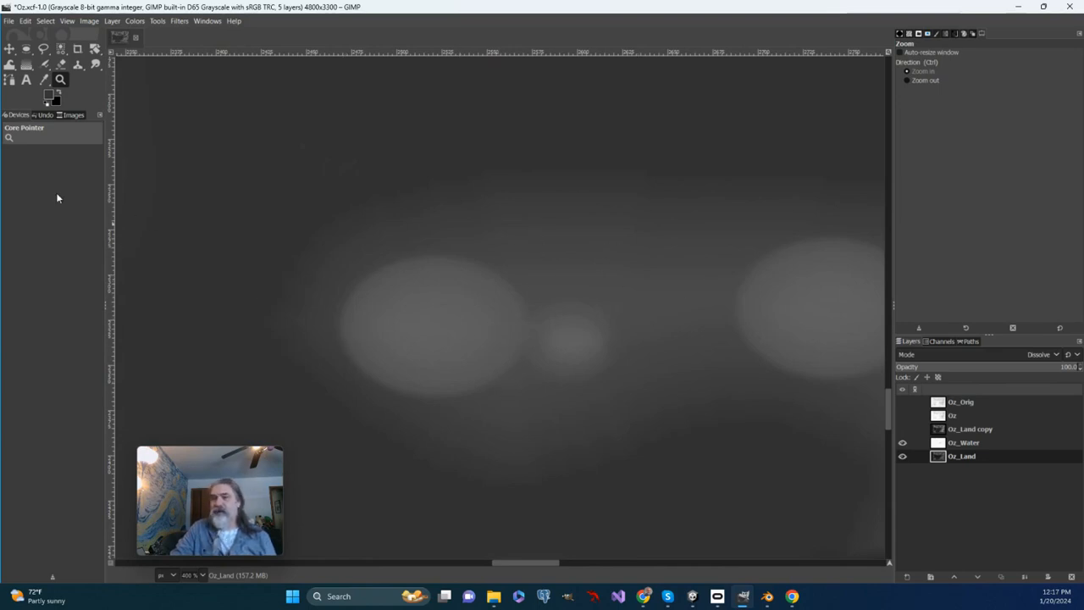
click(25, 49)
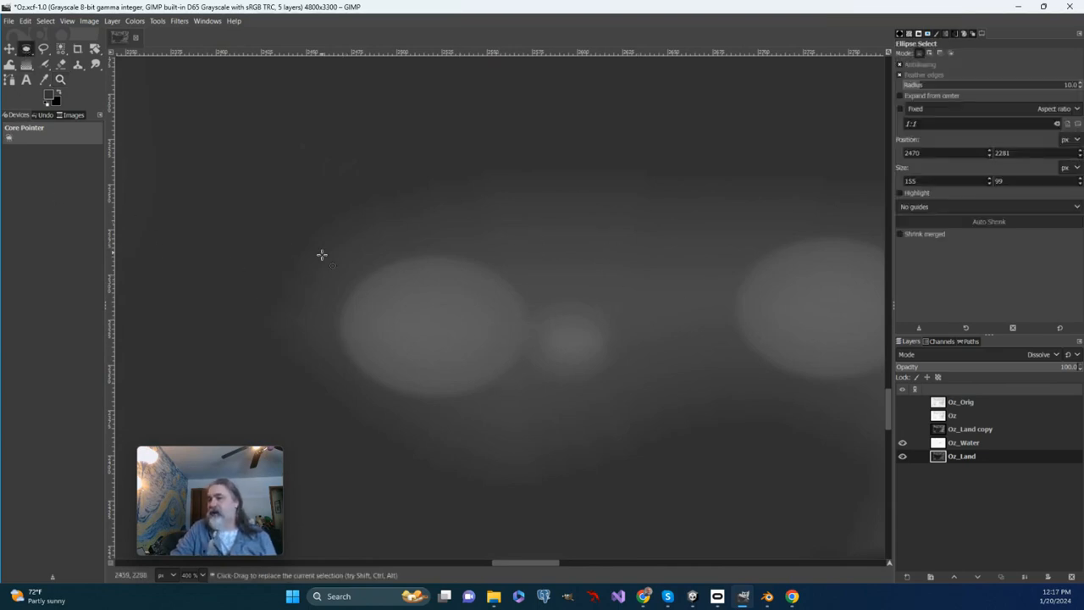
drag(336, 257, 511, 382)
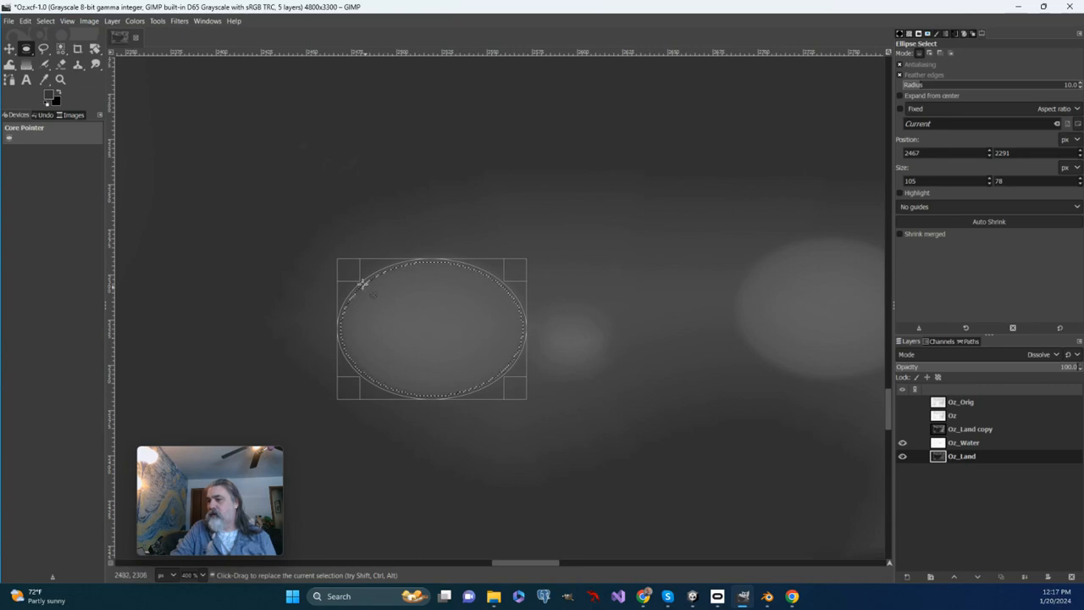
drag(347, 270, 355, 285)
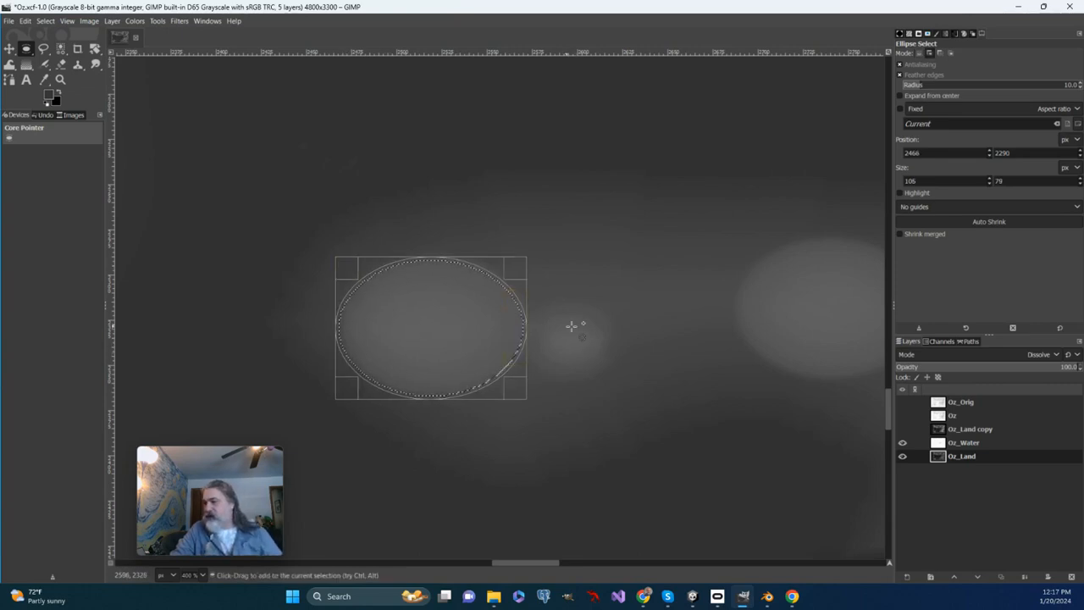
drag(618, 310, 515, 383)
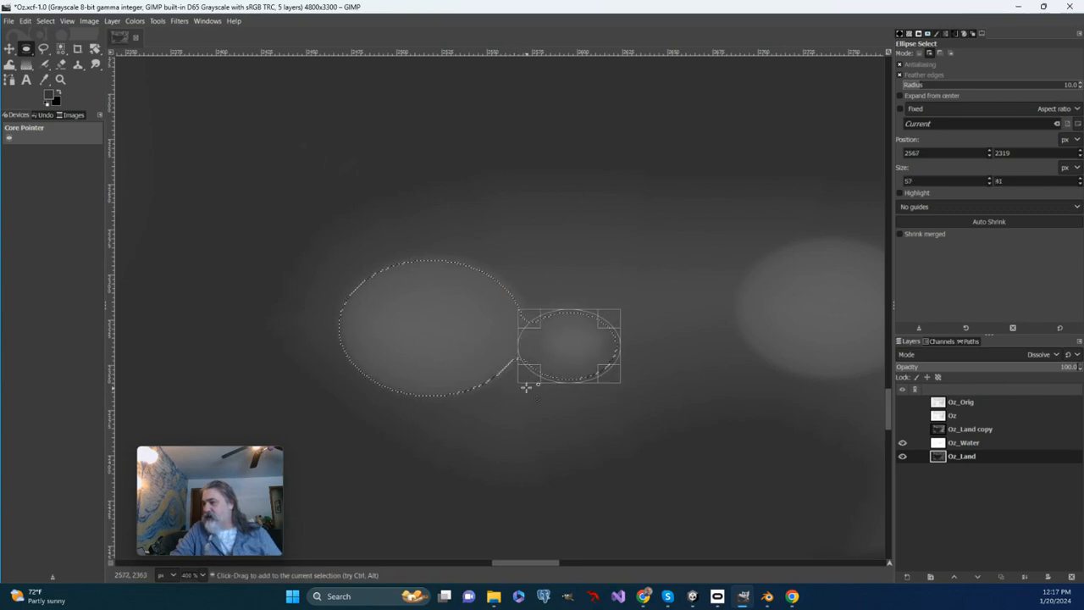
click(608, 377)
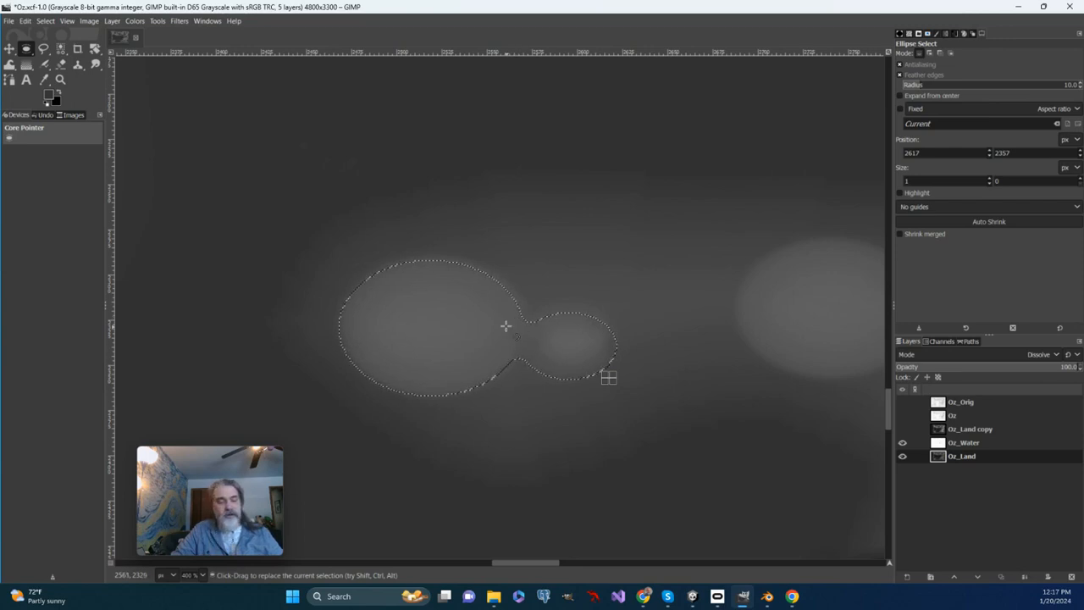
Step: Scale the selected pair of hills down to about 76 × 43 px, keeping the aspect ratio
click(157, 21)
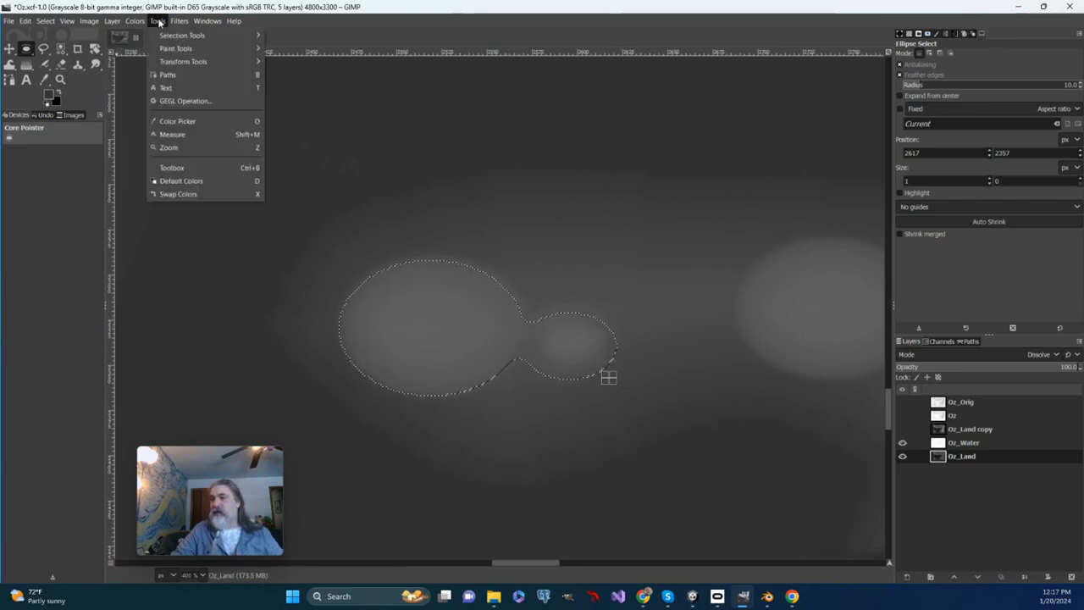
mouse_move(162, 62)
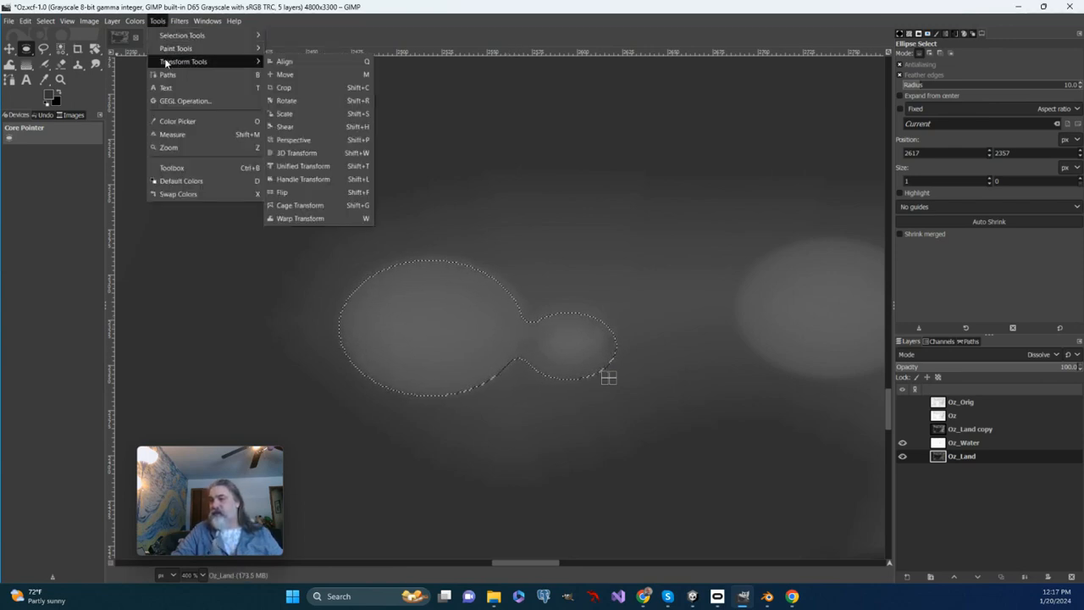
click(288, 115)
click(622, 293)
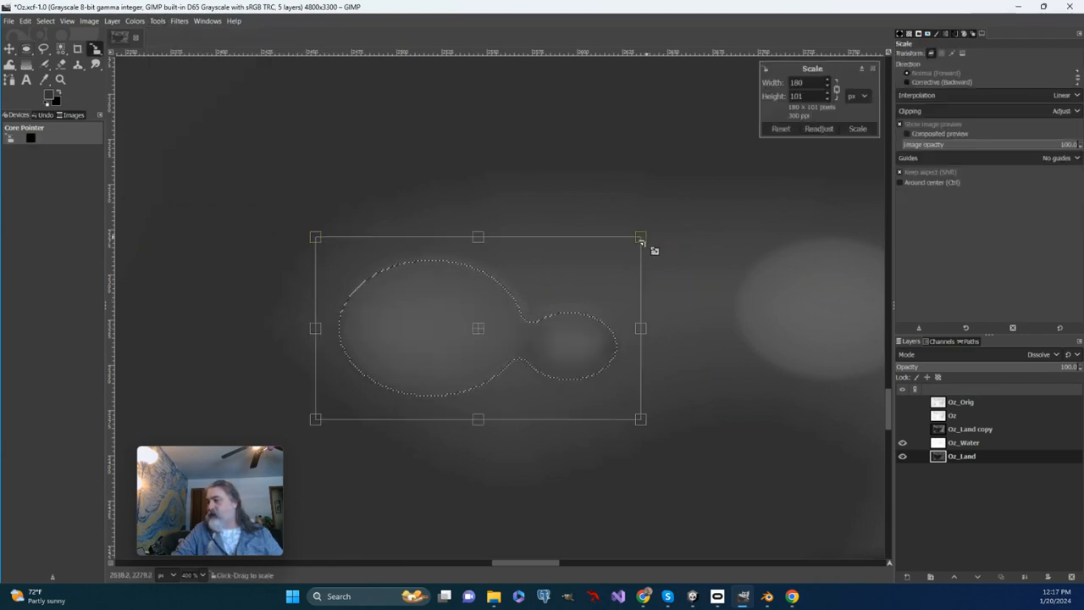
drag(641, 242, 520, 339)
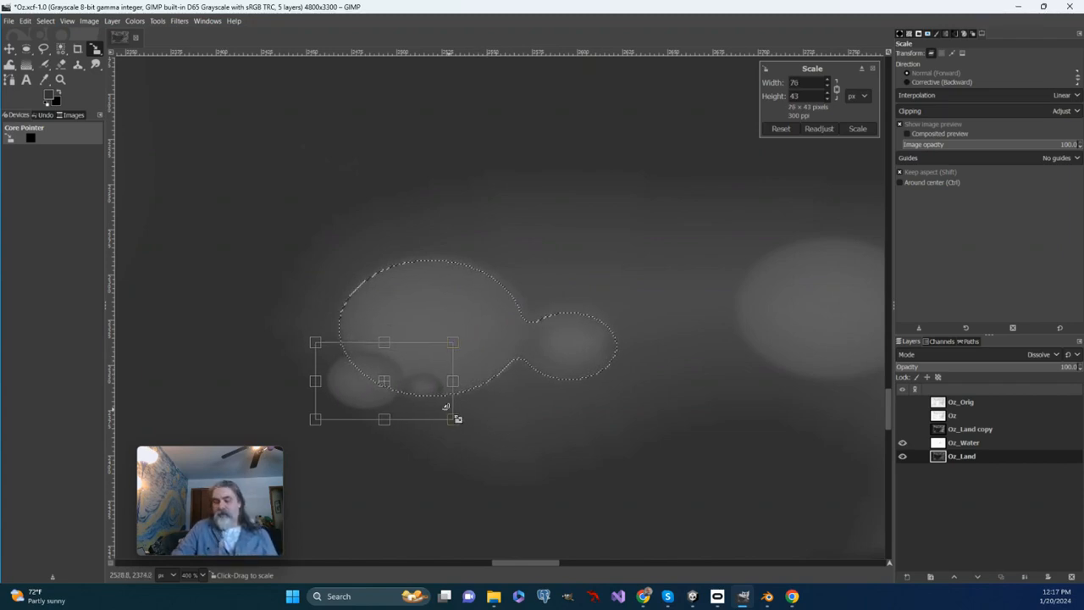
key(Return)
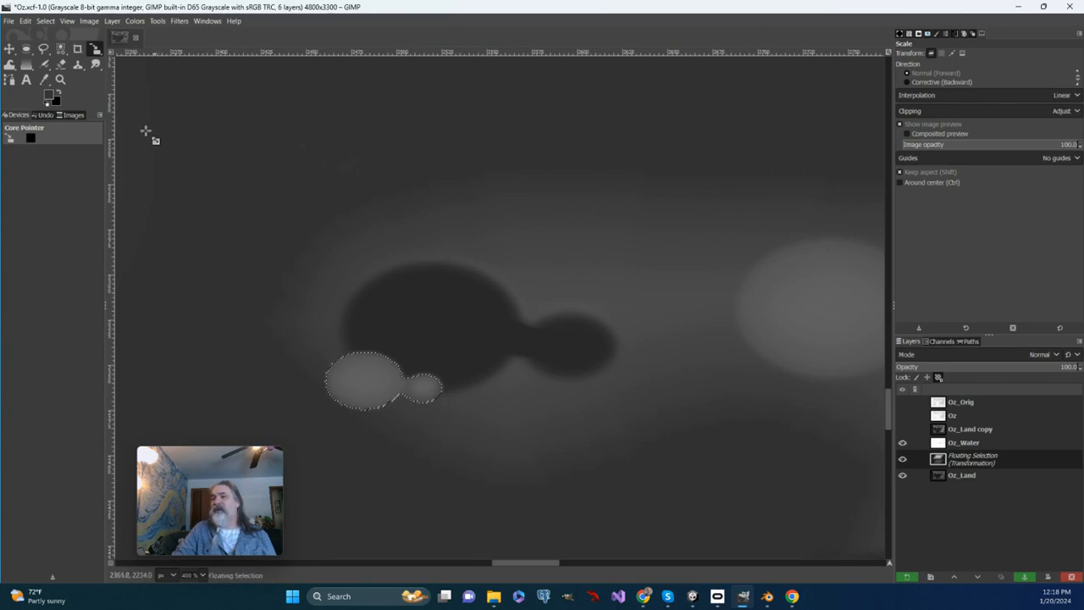
Step: Move the scaled-down hill pair onto the lower-left edge of the dark hollow
click(158, 20)
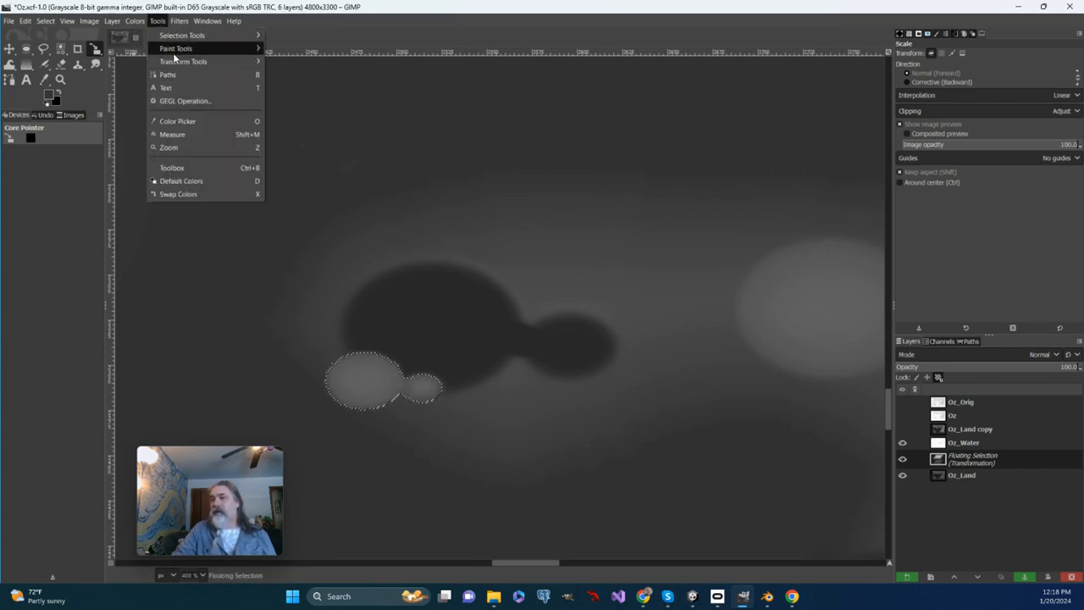
mouse_move(172, 66)
click(278, 74)
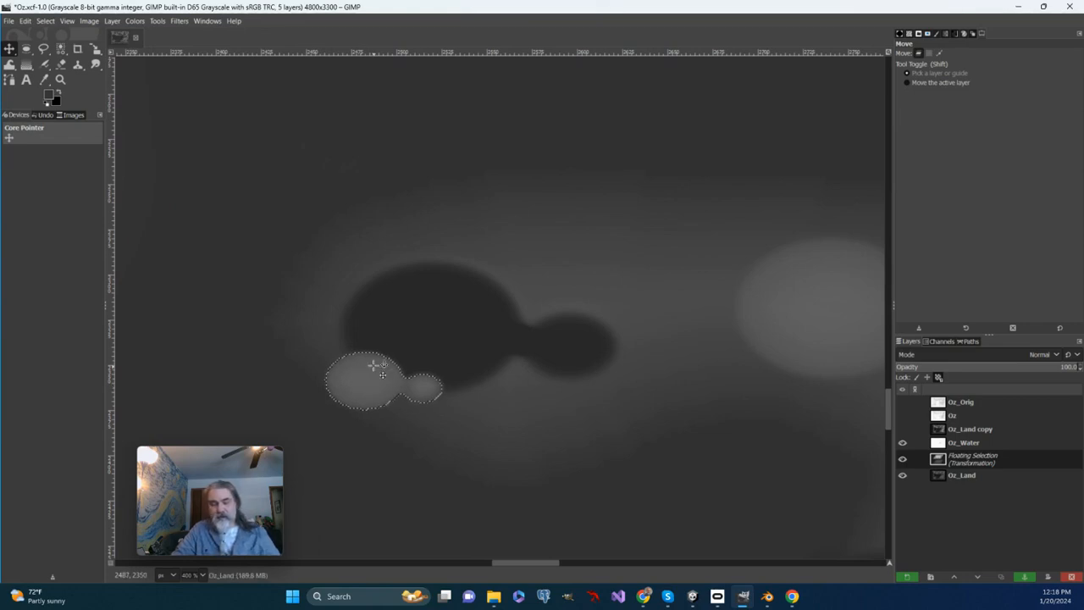
key(Up)
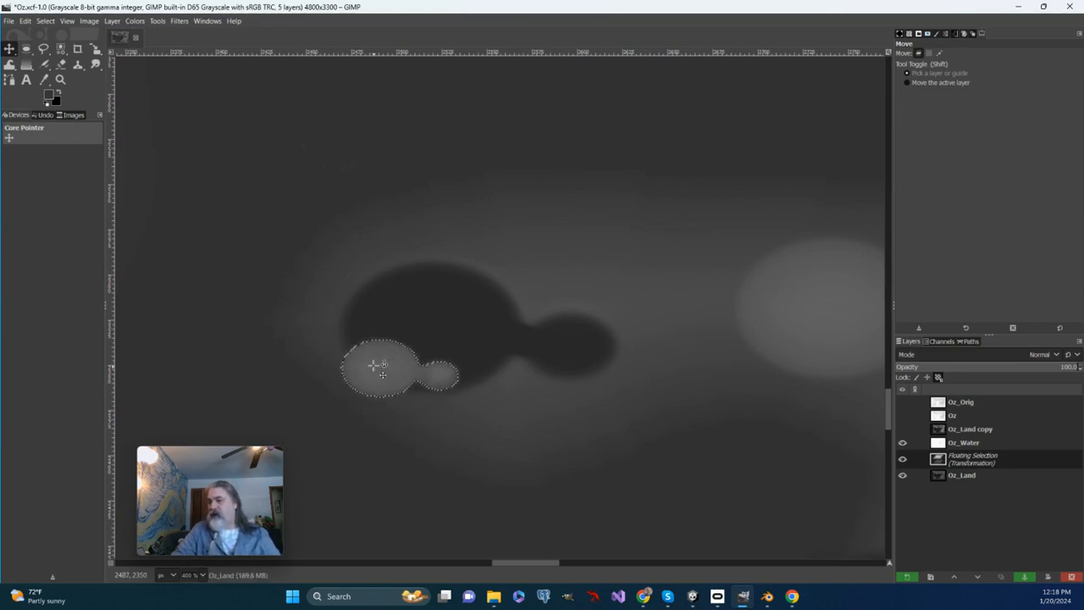
key(Down)
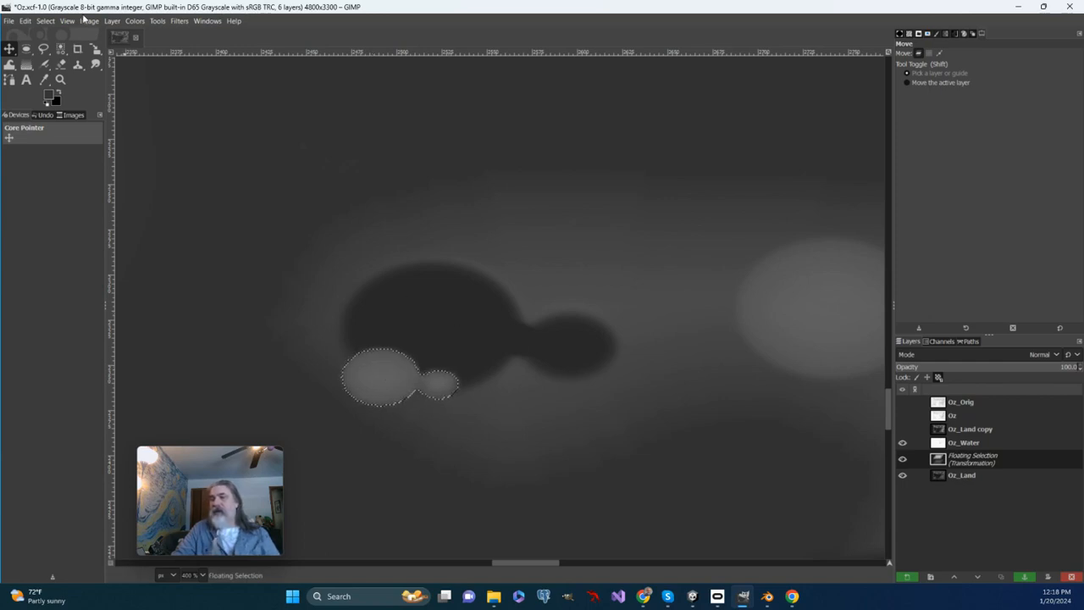
Step: Copy the floating hill pair and paste a duplicate of it
key(ctrl)
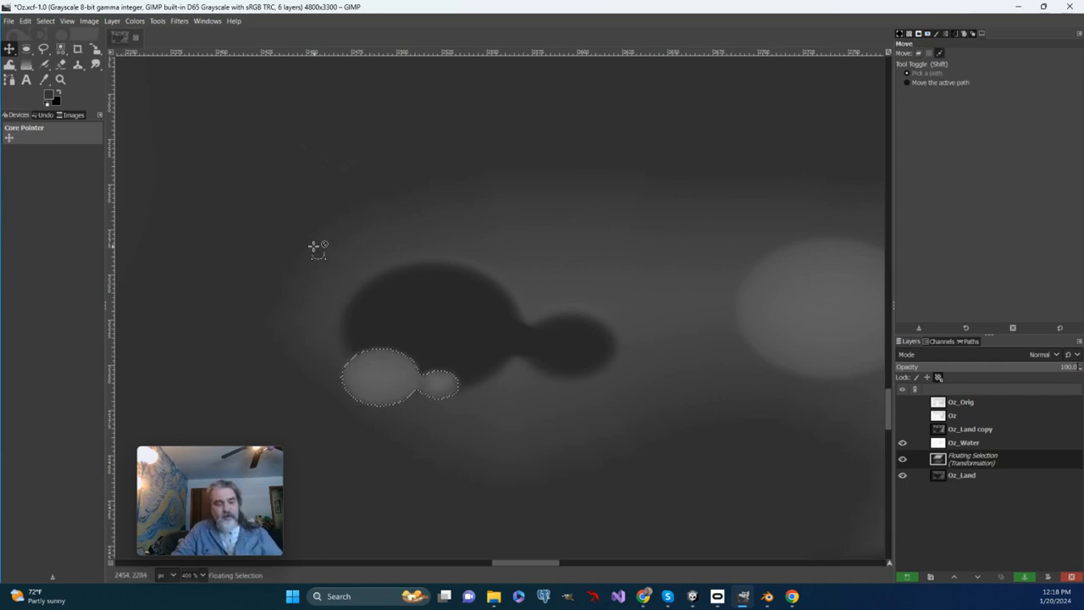
key(ctrl+c)
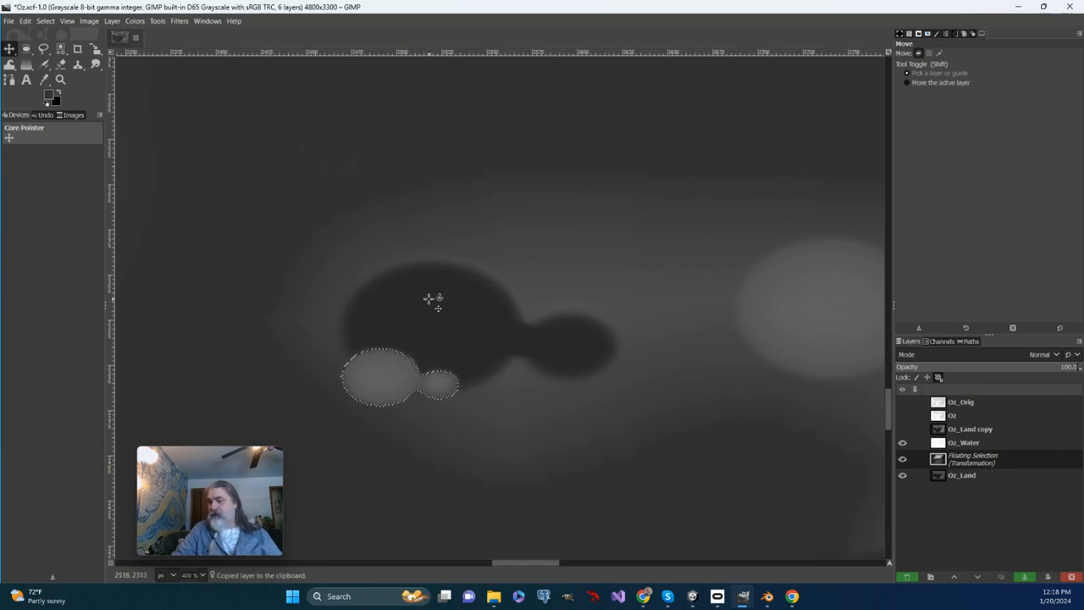
key(ctrl)
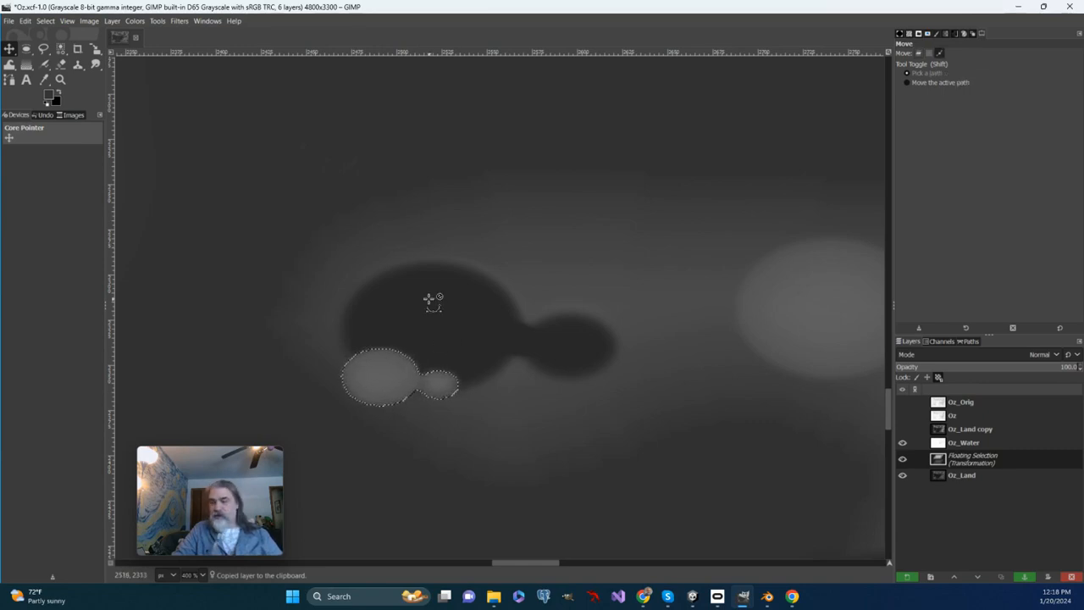
key(ctrl+v)
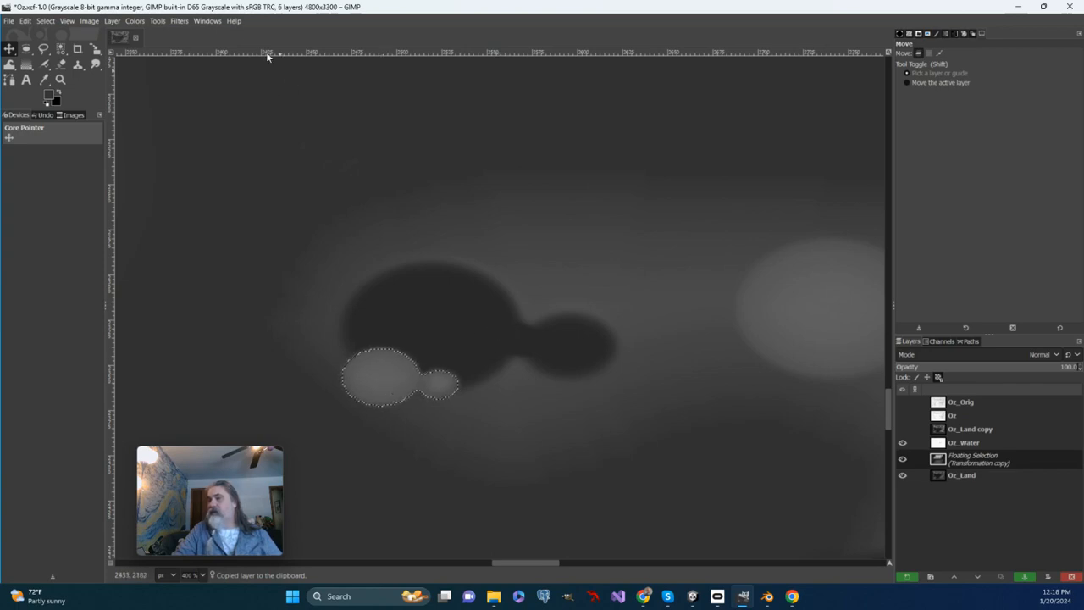
Step: Move the pasted hill pair inside the dark hollow, directly above the first small pair
key(Right)
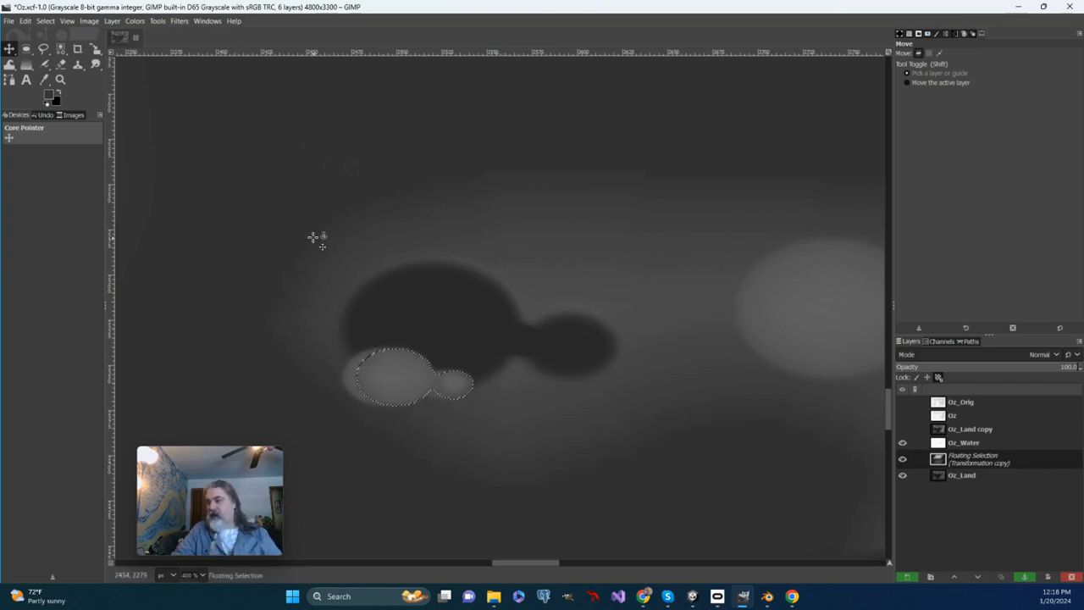
key(Right)
key(Right)
key(Right)
key(Right)
key(Right)
key(Right)
key(Right)
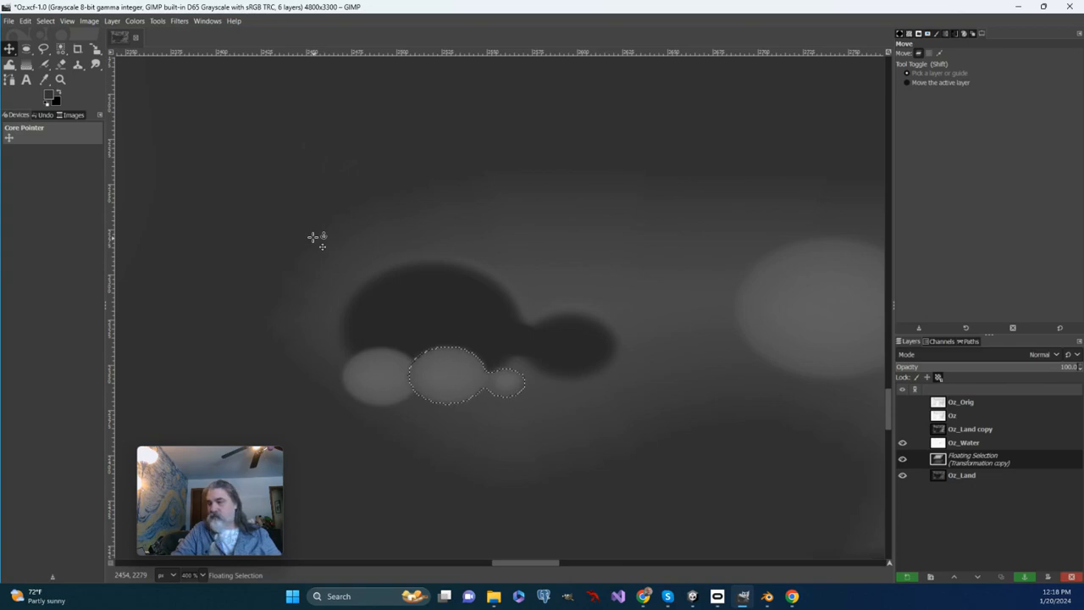
key(Up)
key(Up)
key(Up)
key(Up)
key(Up)
key(Up)
key(Up)
key(Up)
key(Up)
key(Up)
key(Up)
key(Up)
key(Up)
key(Up)
key(Up)
key(Up)
key(Up)
key(Up)
key(Up)
key(Up)
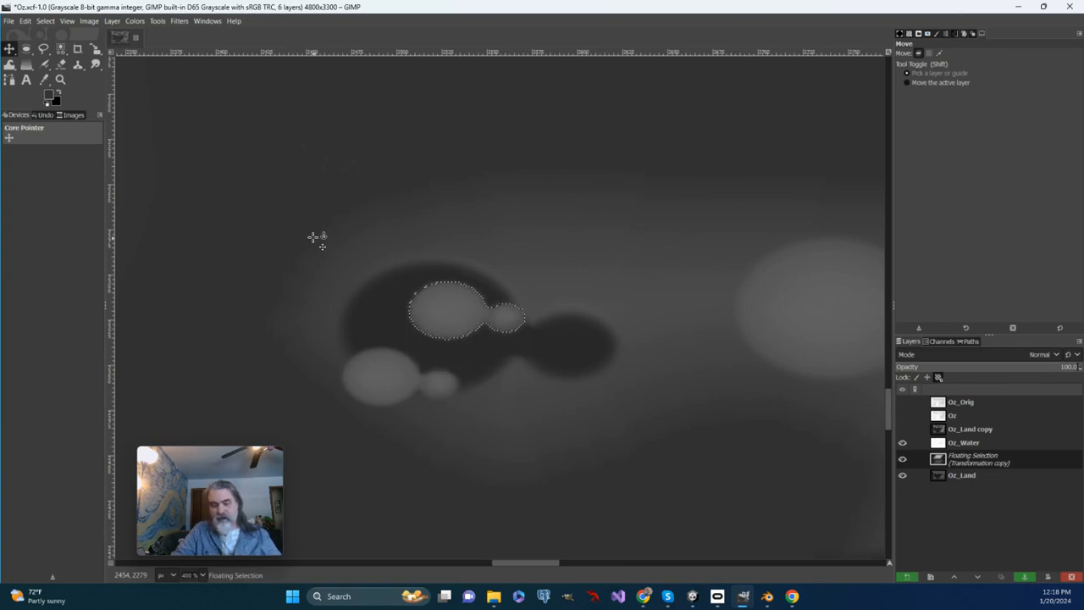
key(Left)
key(Left)
key(Left)
key(Left)
key(Left)
key(Left)
key(Left)
key(Left)
key(Left)
key(Left)
key(Left)
key(Left)
key(Left)
key(Left)
key(Left)
key(Left)
key(Left)
key(Left)
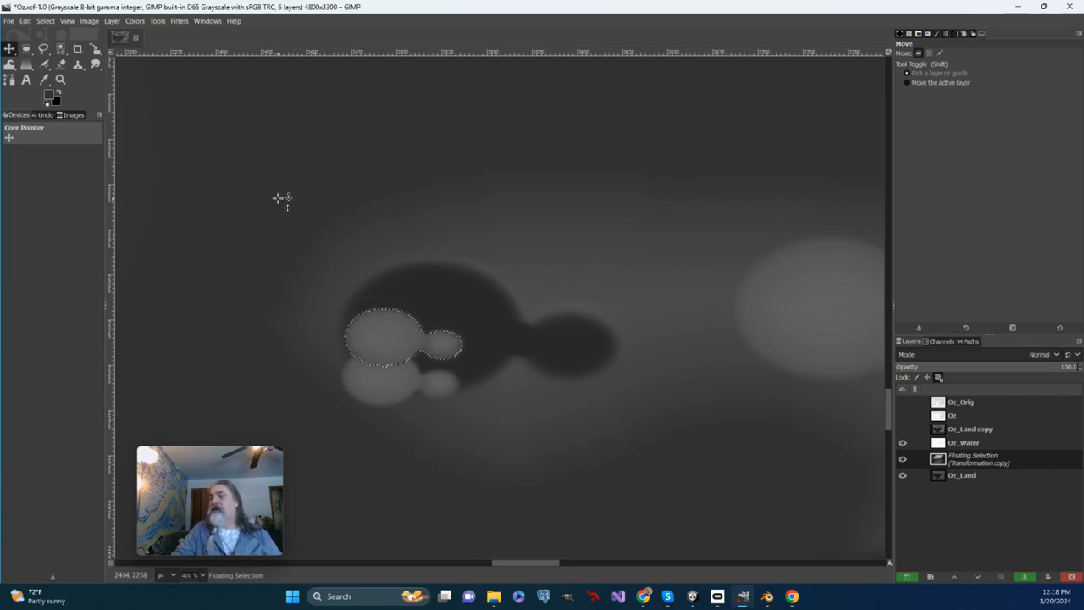
Step: Rotate the pasted hill pair by 124.48 degrees about its centre
click(158, 20)
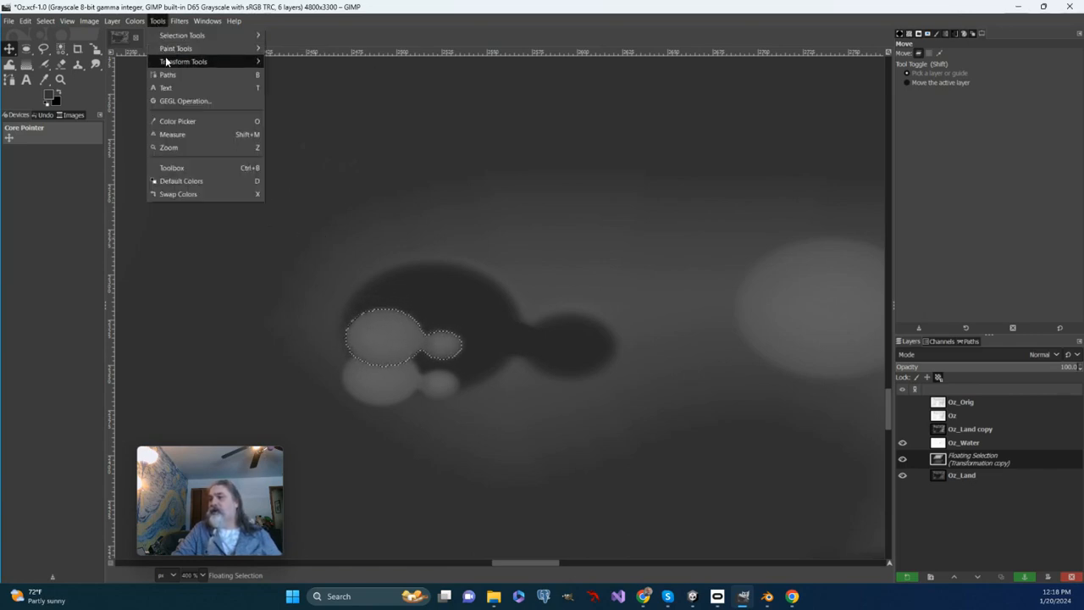
mouse_move(183, 61)
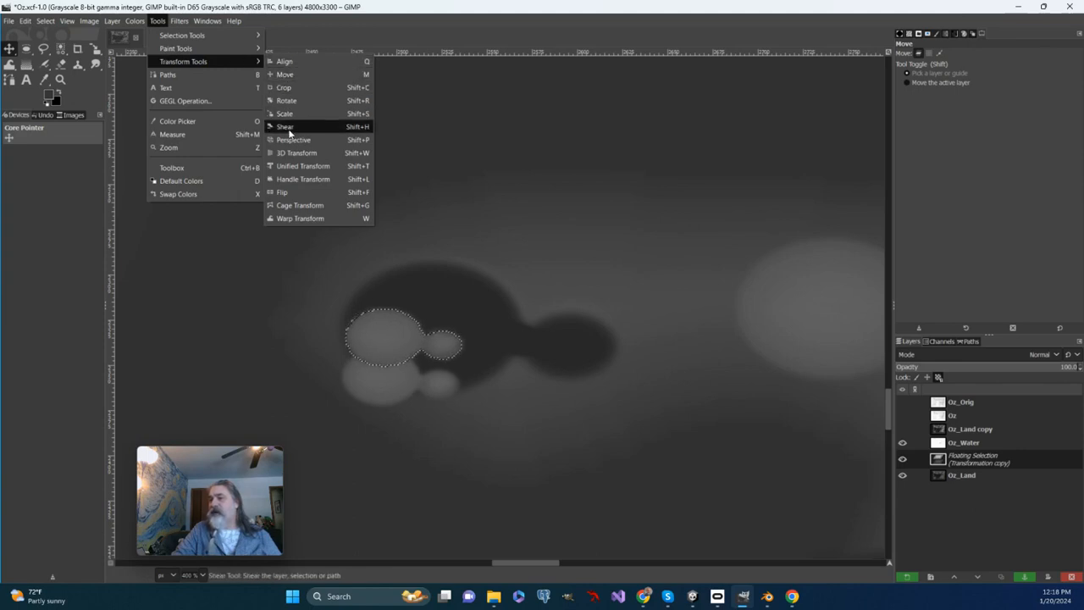
click(288, 101)
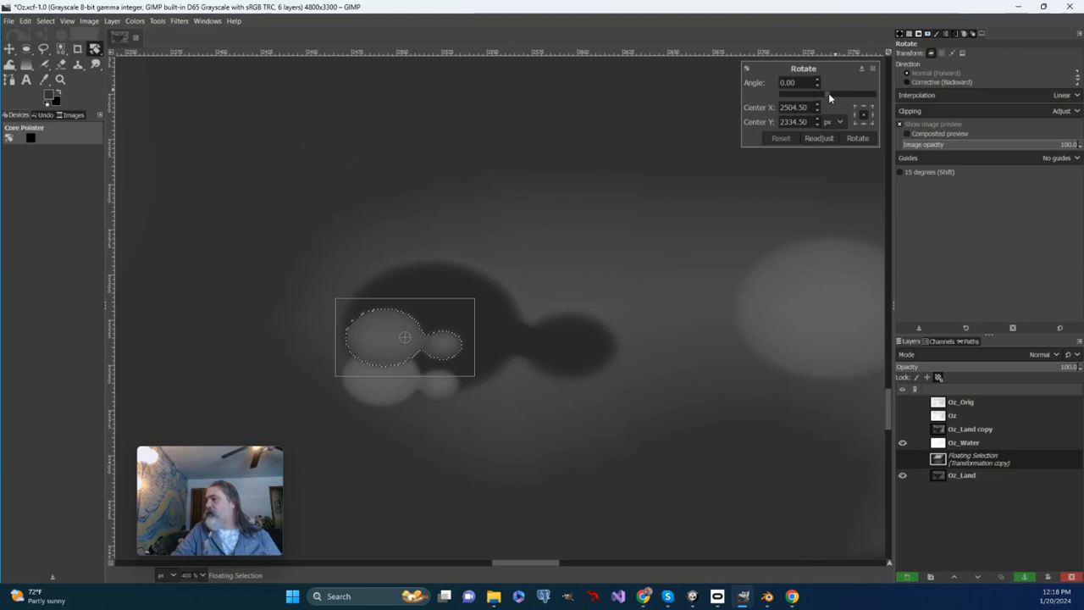
drag(829, 93, 861, 104)
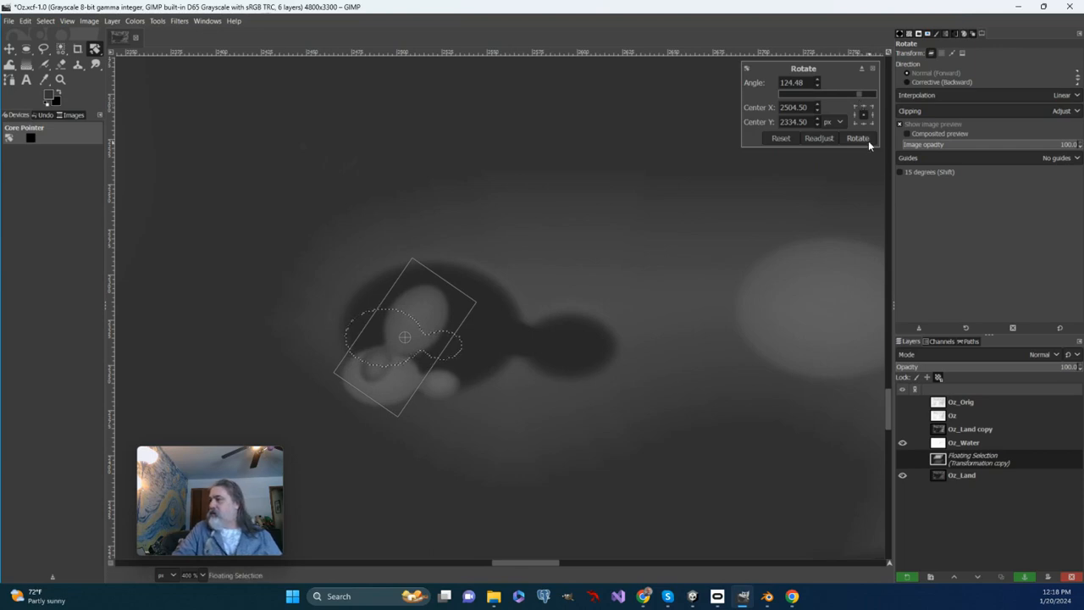
click(856, 138)
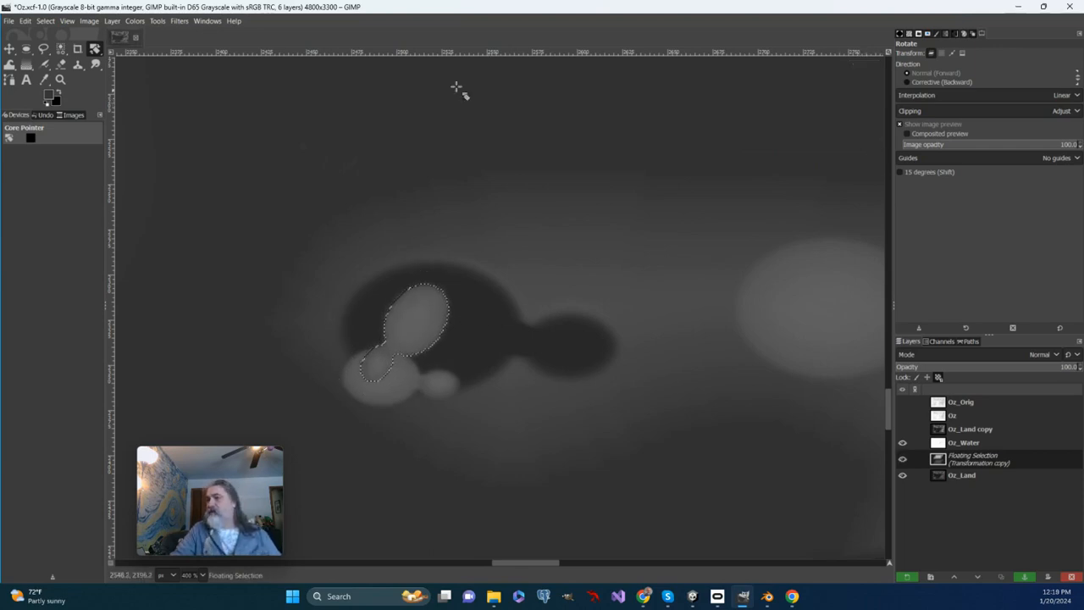
Step: Move the rotated hill pair to the lower-right part of the large dark hollow, beside the first small hill
click(158, 21)
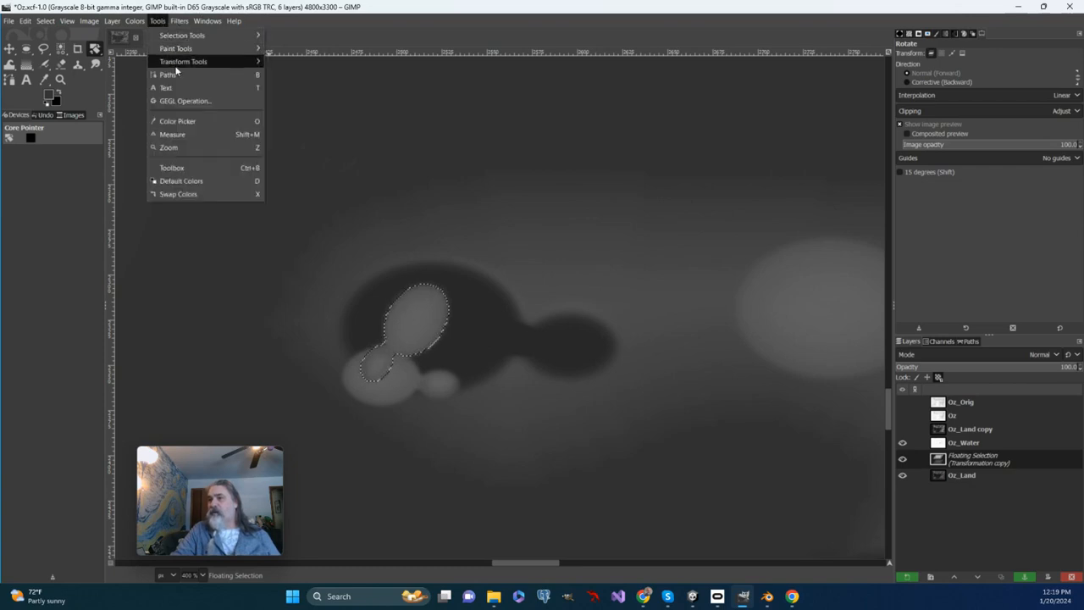
mouse_move(180, 62)
click(301, 74)
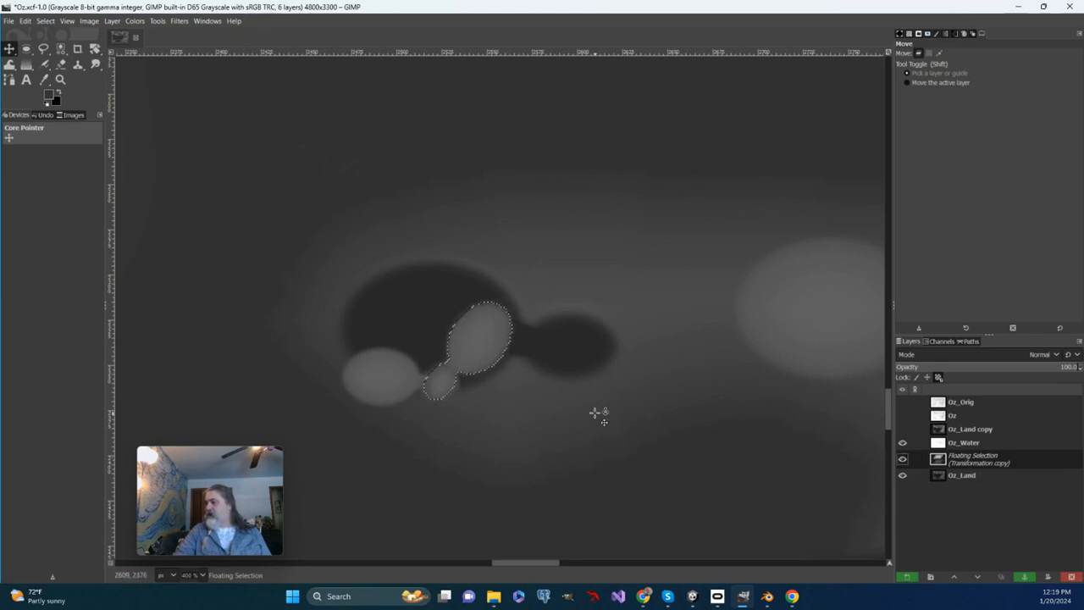
Step: Anchor the rotated hill pair onto Oz_Land and paste another copy of the hill pair
right_click(979, 458)
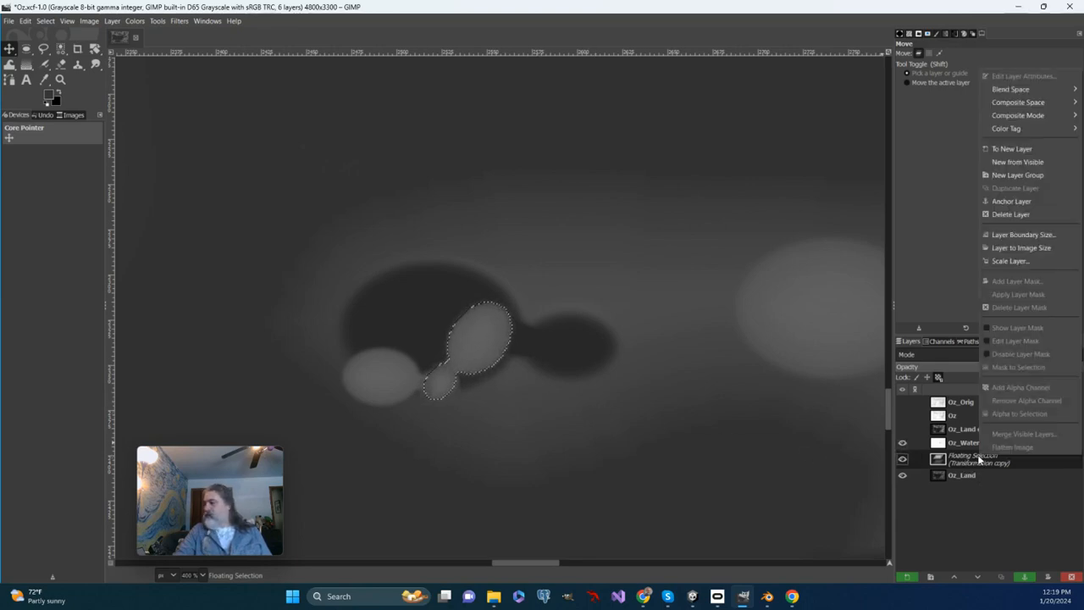
click(985, 205)
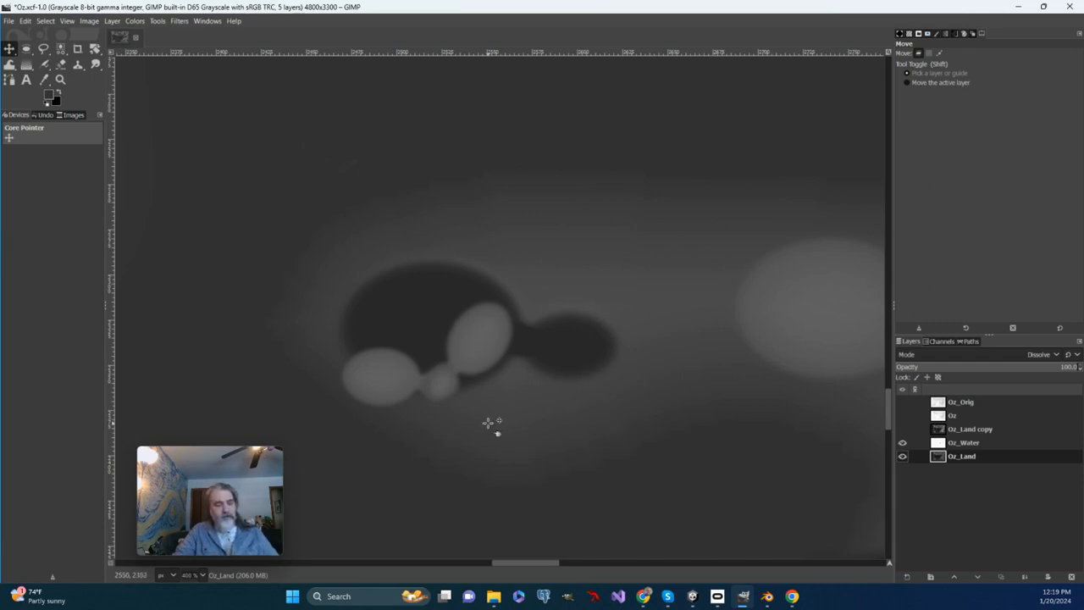
key(ctrl+z)
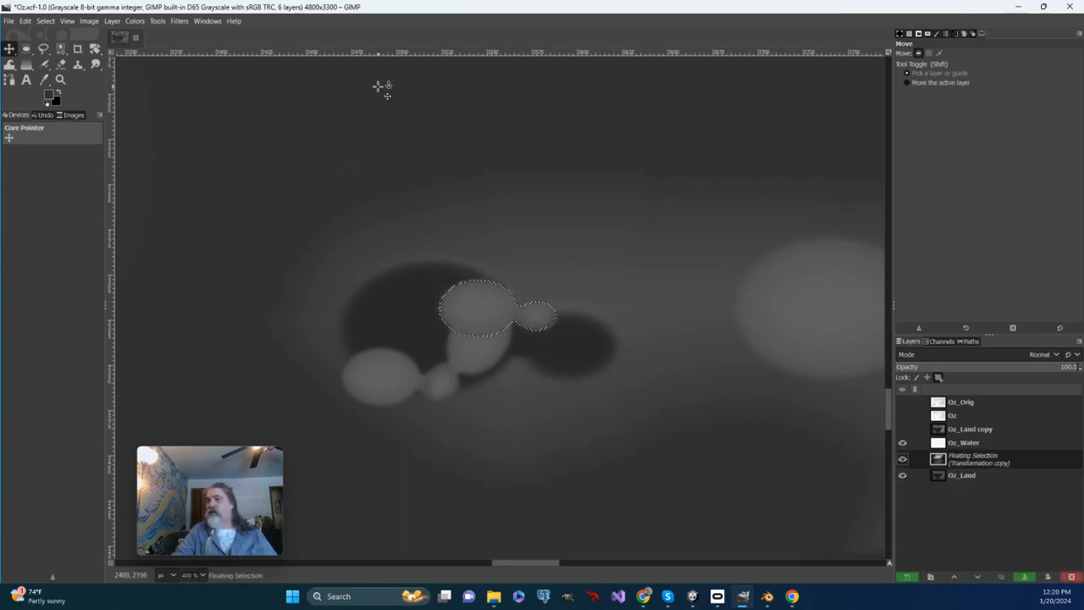
Step: Move the pasted hill pair into the small dark hollow, right beside the rotated pair, and anchor it onto Oz_Land
click(157, 20)
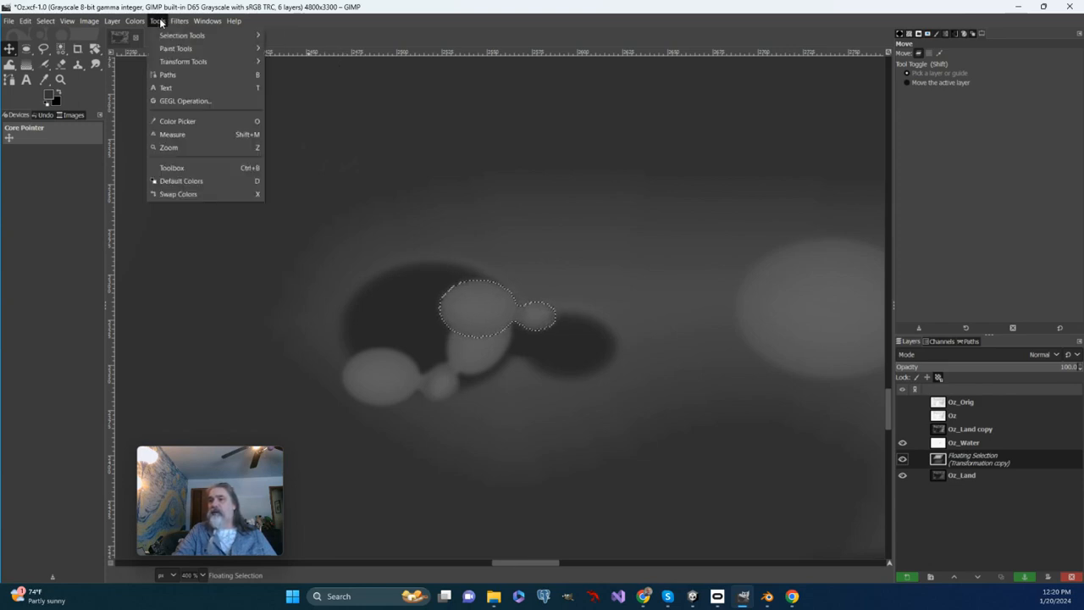
mouse_move(188, 63)
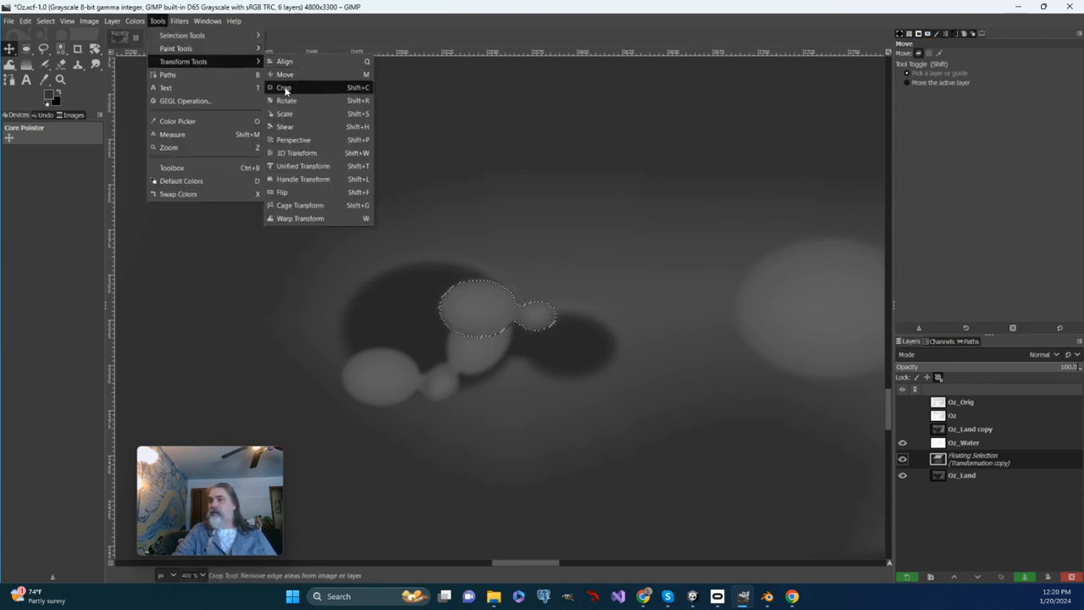
click(286, 74)
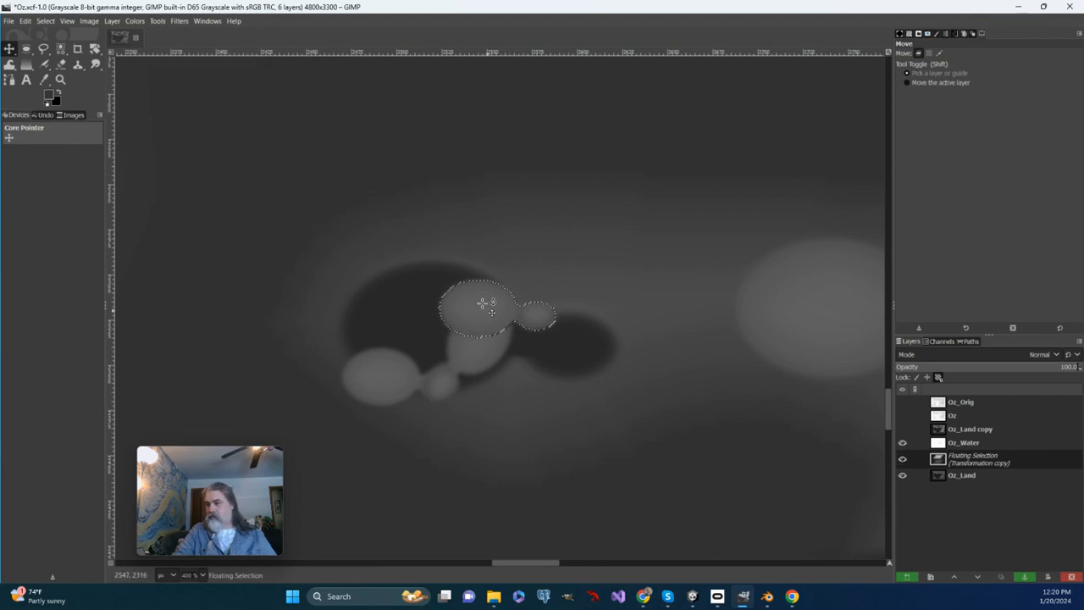
drag(483, 282, 487, 305)
key(Down)
key(Down)
key(Down)
key(Down)
key(Down)
key(Down)
key(Down)
key(Down)
key(Down)
key(Down)
key(Down)
key(Down)
key(Down)
key(Down)
key(Down)
key(Down)
key(Down)
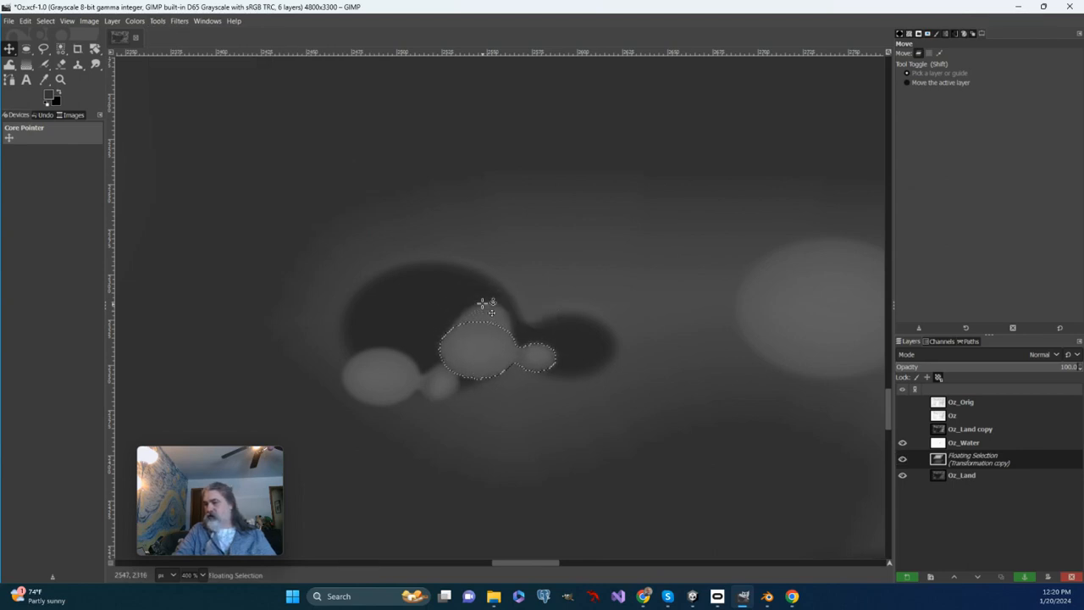
key(Down)
key(Down)
key(Down)
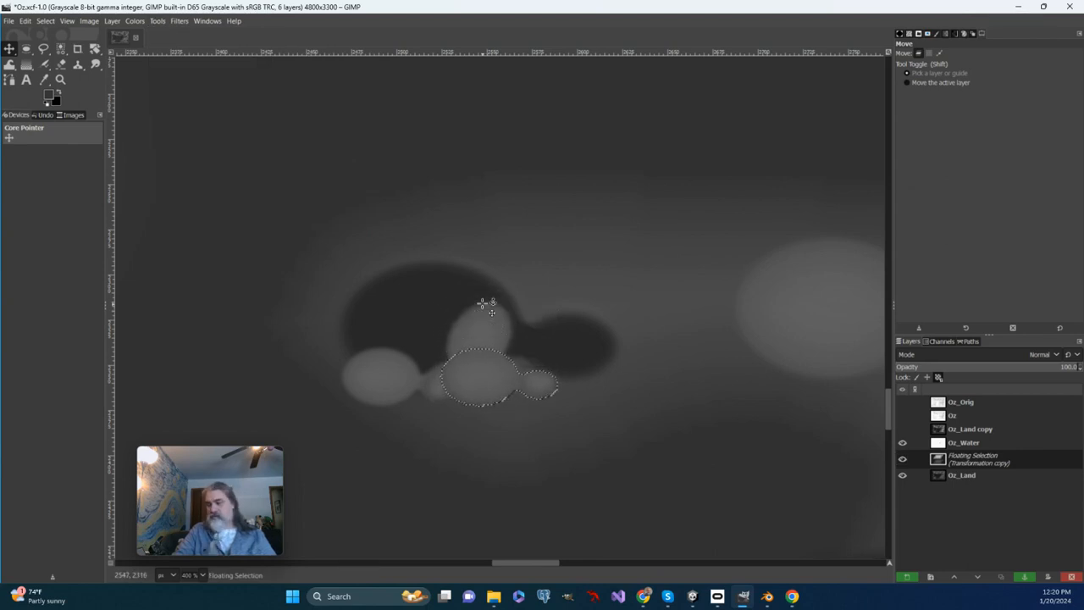
key(Right)
key(Right)
key(Right)
key(Right)
key(Right)
key(Right)
key(Right)
key(Right)
key(Right)
key(Right)
key(Right)
key(Right)
key(Right)
key(Right)
key(Right)
key(Right)
key(Right)
key(Right)
key(Right)
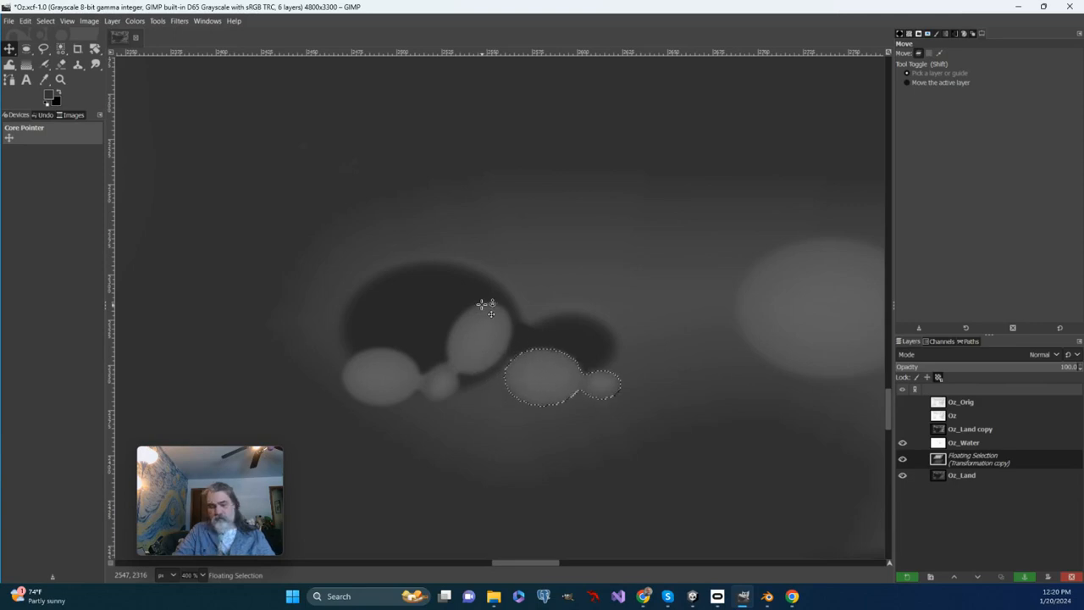
key(Up)
key(Up)
key(Up)
key(Up)
key(Up)
key(Up)
key(Up)
key(Up)
key(Up)
key(Up)
key(Up)
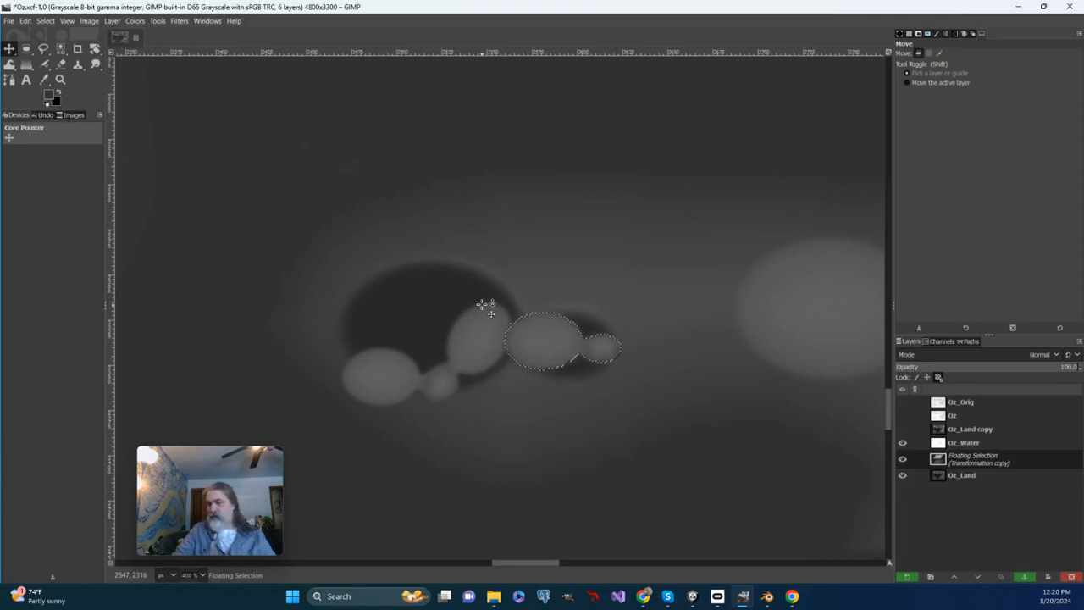
key(Left)
key(Right)
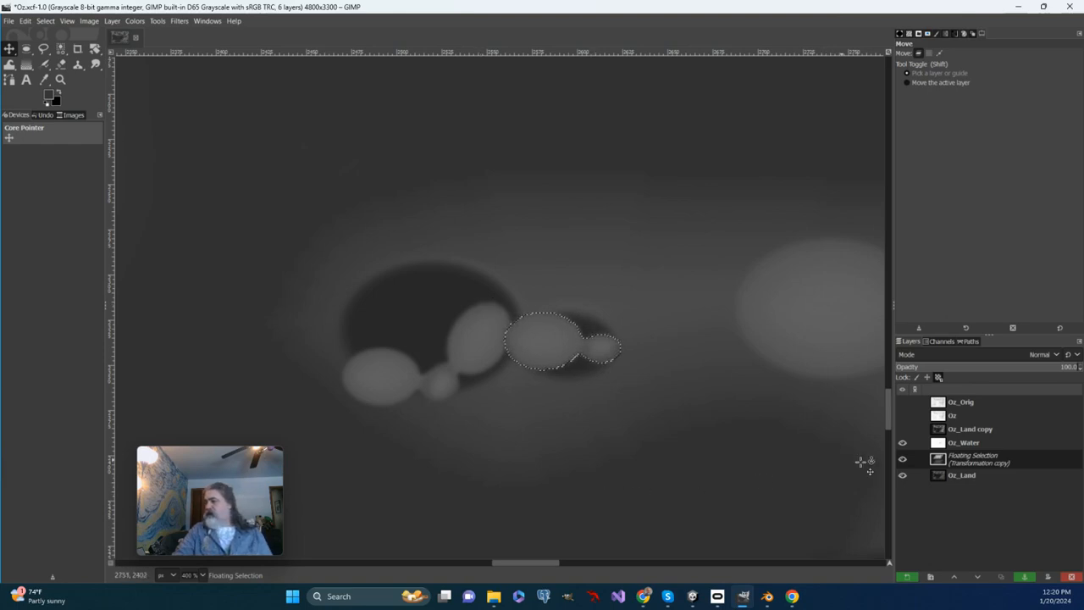
right_click(961, 459)
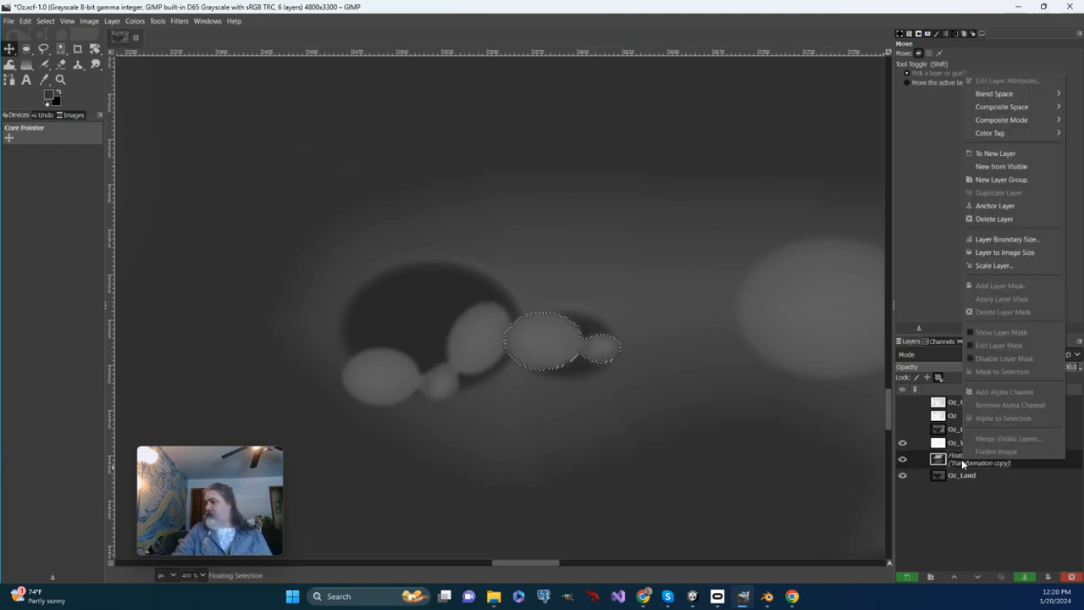
click(995, 205)
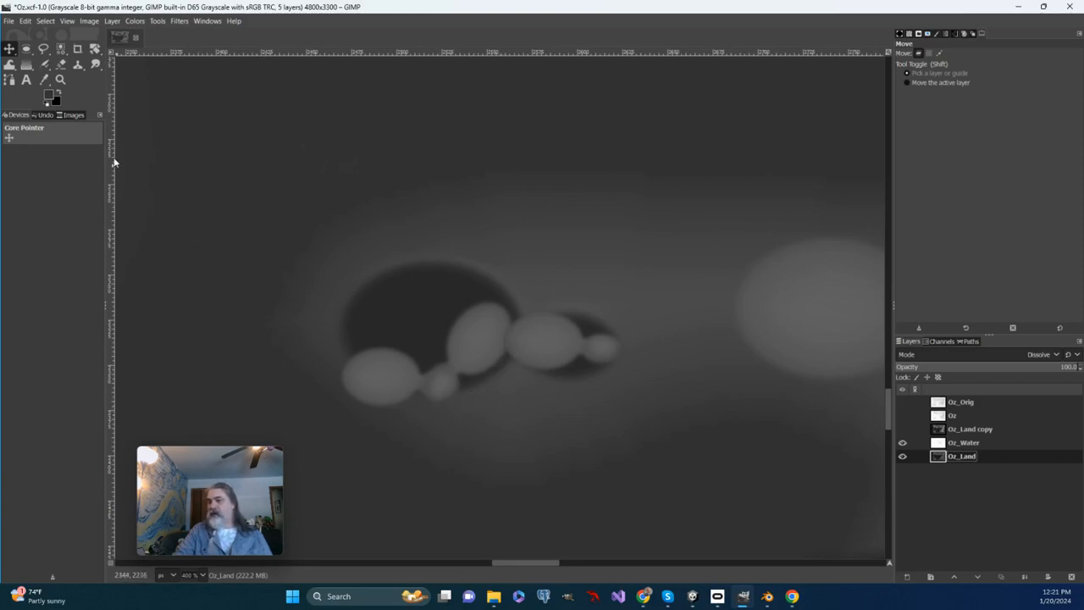
Step: Clone the first small hill into the dark hollow directly above it with a size 14 brush, and clone the small knob into the gap beside it
click(78, 66)
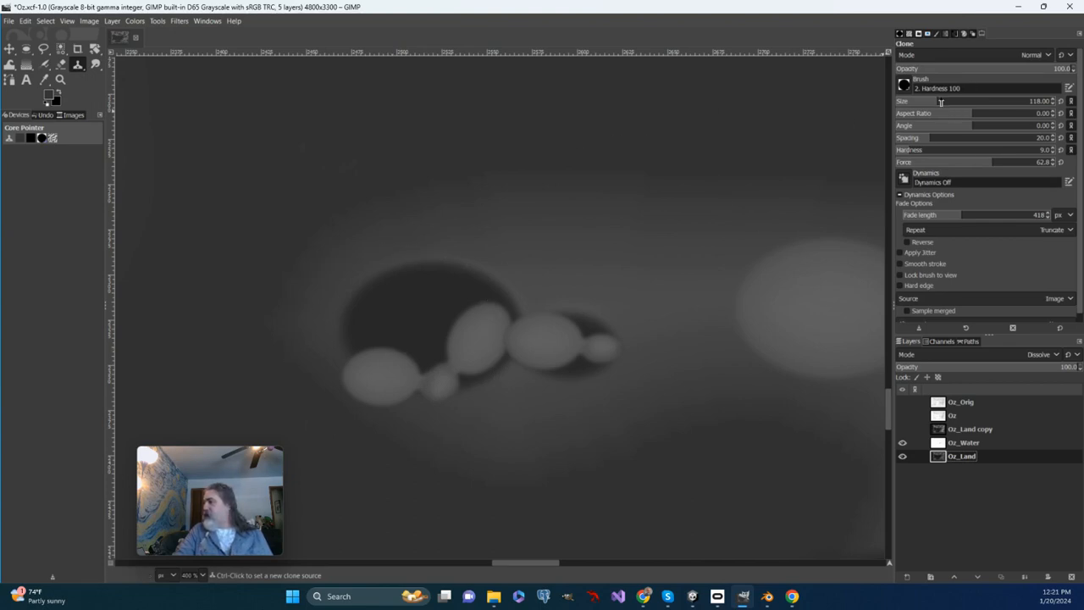
click(911, 102)
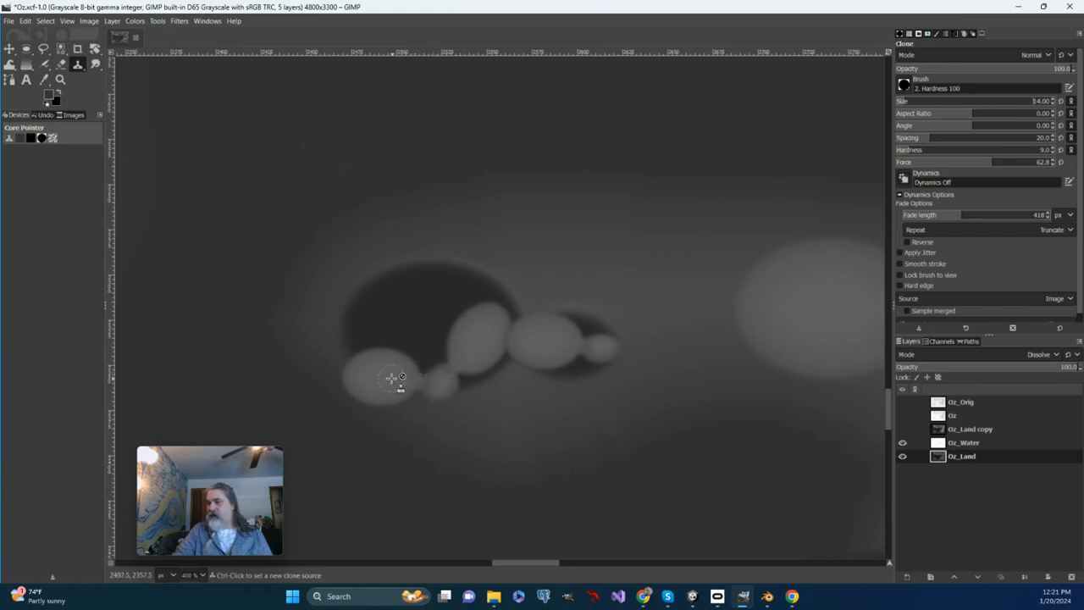
ctrl+click(350, 399)
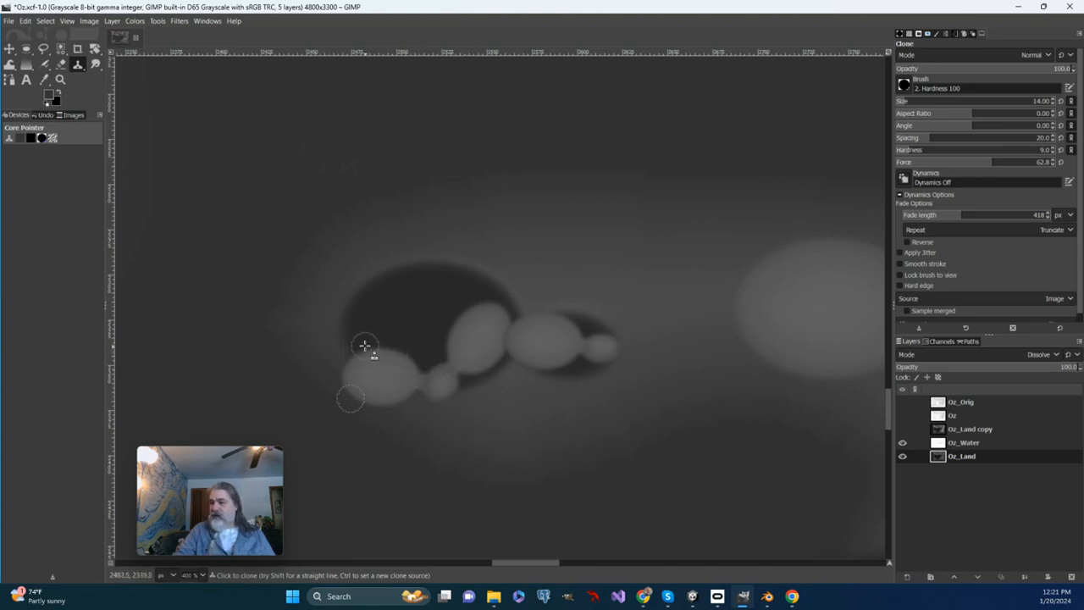
mouse_move(348, 350)
mouse_down()
mouse_move(437, 371)
mouse_move(411, 353)
mouse_move(345, 343)
mouse_move(415, 341)
mouse_move(410, 350)
mouse_move(380, 350)
mouse_move(415, 342)
mouse_move(357, 340)
mouse_move(413, 332)
mouse_move(350, 336)
mouse_move(397, 323)
mouse_move(350, 329)
mouse_move(353, 316)
mouse_move(397, 311)
mouse_move(344, 319)
mouse_move(377, 309)
mouse_move(352, 339)
mouse_move(343, 328)
mouse_move(353, 320)
mouse_move(376, 313)
mouse_move(381, 327)
mouse_move(408, 313)
mouse_move(407, 330)
mouse_move(415, 317)
mouse_move(420, 331)
mouse_move(410, 316)
mouse_move(387, 349)
mouse_up()
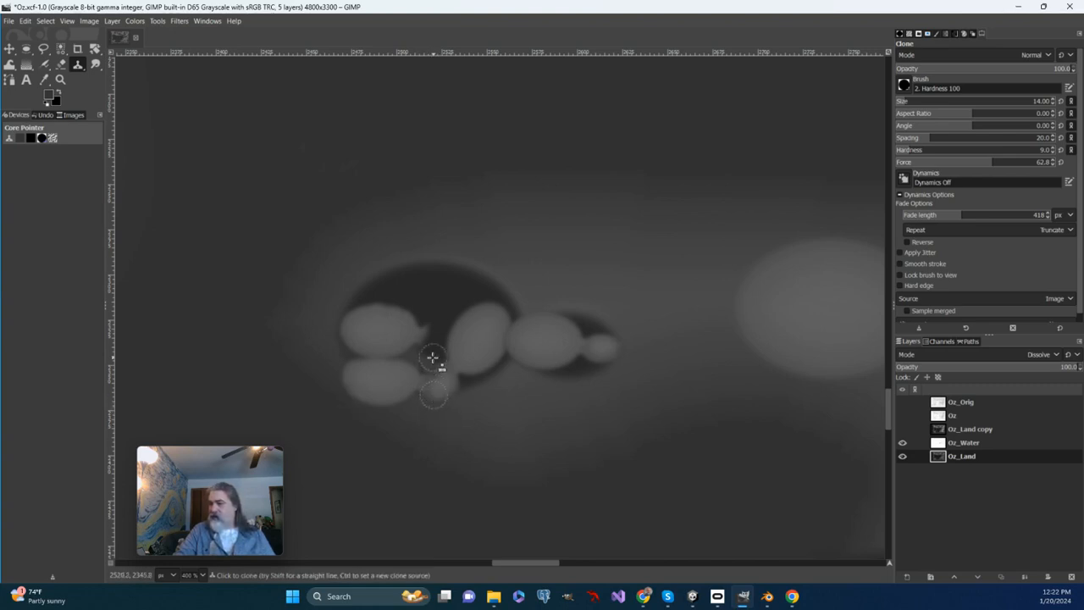
mouse_move(442, 365)
mouse_down()
mouse_move(416, 362)
mouse_move(449, 354)
mouse_move(412, 357)
mouse_move(446, 344)
mouse_move(408, 351)
mouse_move(447, 332)
mouse_move(398, 346)
mouse_move(418, 334)
mouse_move(424, 366)
mouse_up()
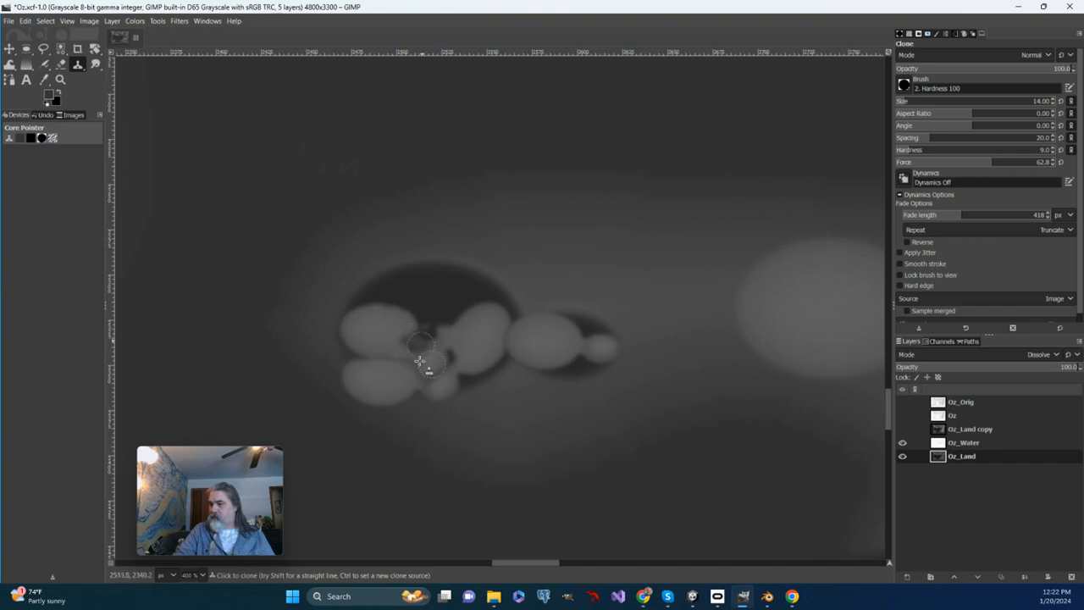
Step: Set a new clone source on the lower part of the tilted hill and clone that hill into the hollow's upper-right part
ctrl+click(474, 374)
mouse_move(487, 319)
mouse_down()
mouse_move(462, 315)
mouse_move(475, 305)
mouse_move(455, 315)
mouse_move(485, 297)
mouse_move(446, 309)
mouse_move(472, 287)
mouse_move(440, 304)
mouse_move(477, 283)
mouse_move(470, 290)
mouse_move(452, 303)
mouse_move(471, 277)
mouse_move(489, 300)
mouse_move(495, 282)
mouse_move(477, 268)
mouse_move(442, 279)
mouse_move(437, 306)
mouse_move(458, 307)
mouse_move(451, 299)
mouse_move(438, 317)
mouse_move(454, 327)
mouse_move(460, 303)
mouse_move(443, 320)
mouse_move(464, 305)
mouse_move(462, 328)
mouse_move(441, 302)
mouse_move(437, 310)
mouse_move(495, 295)
mouse_move(500, 272)
mouse_move(480, 270)
mouse_move(478, 253)
mouse_move(491, 251)
mouse_move(503, 271)
mouse_move(506, 308)
mouse_up()
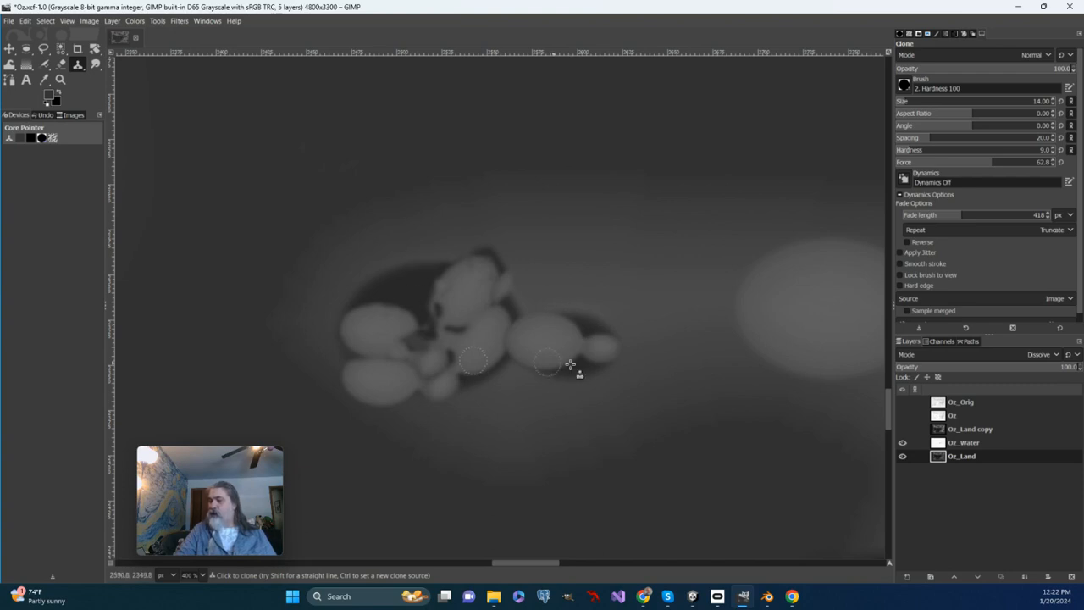
Step: Smudge the dark gaps between the cloned hills up close, using brush size 9 and force 57
click(96, 67)
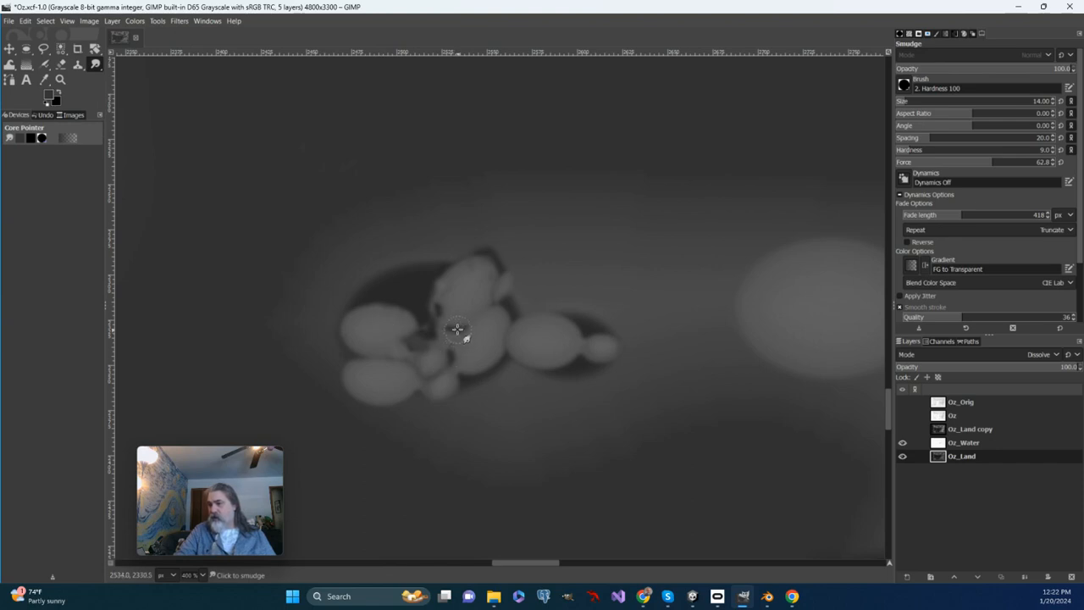
click(61, 78)
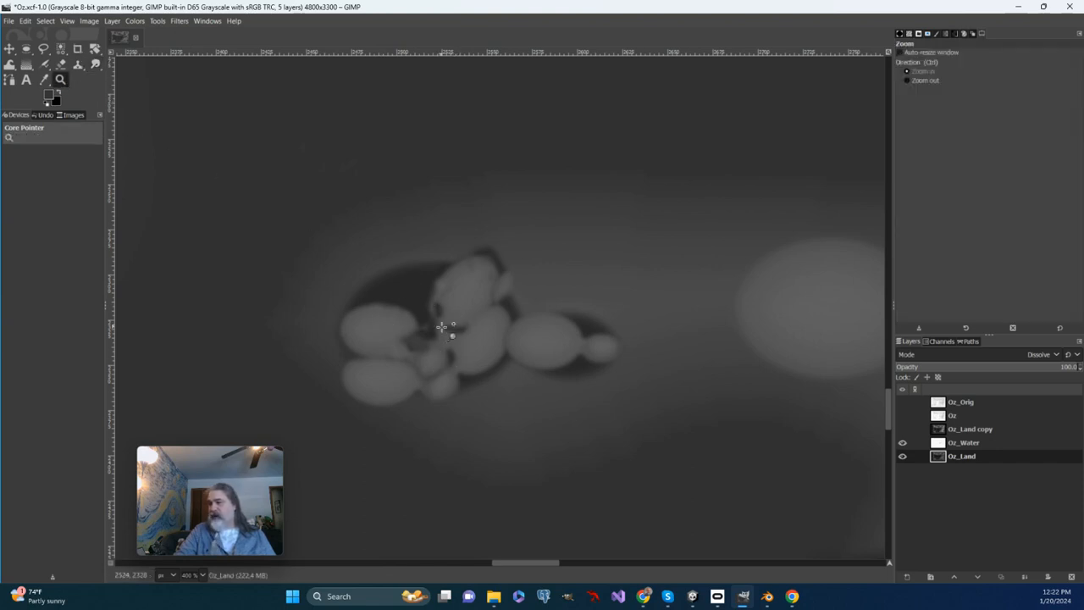
click(441, 326)
click(448, 322)
click(96, 65)
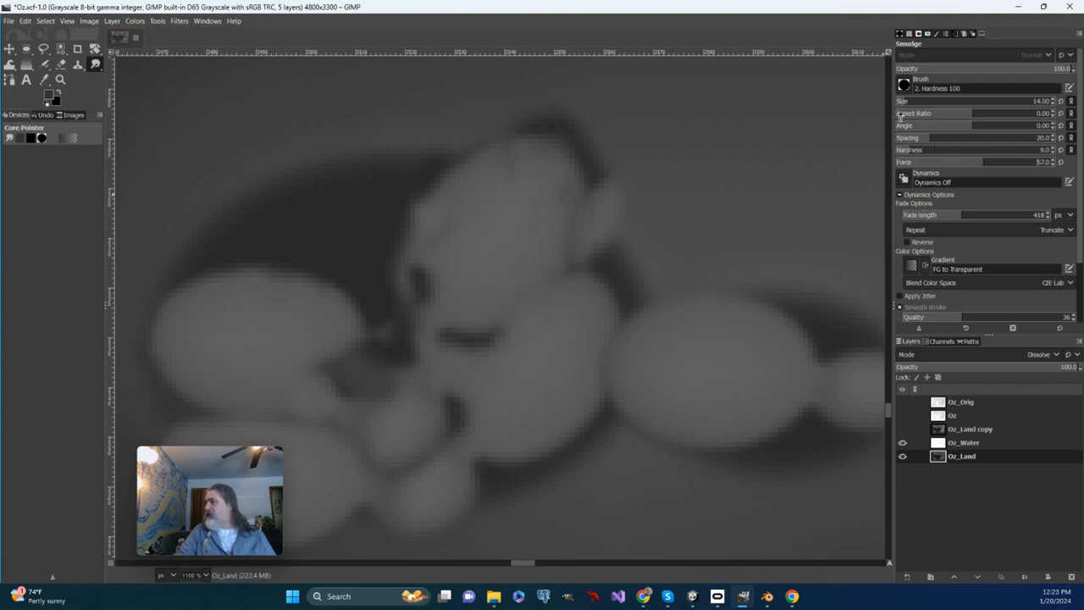
scroll(1054, 103, down, 3)
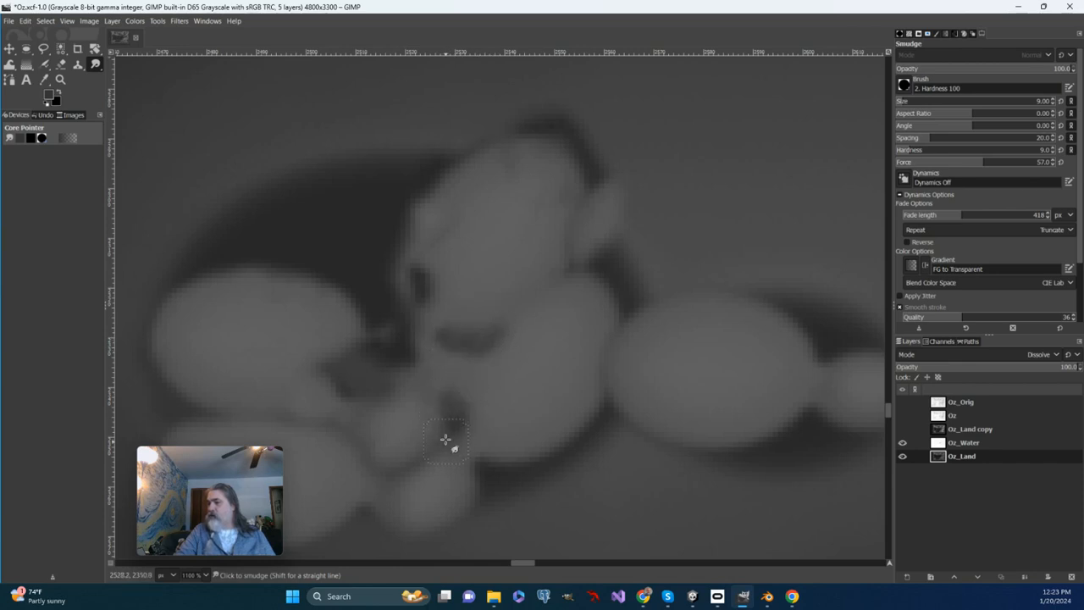
Step: Blur the seam between the two stacked hills with the Blur/Sharpen tool, raising the force to 85
click(95, 64)
click(157, 74)
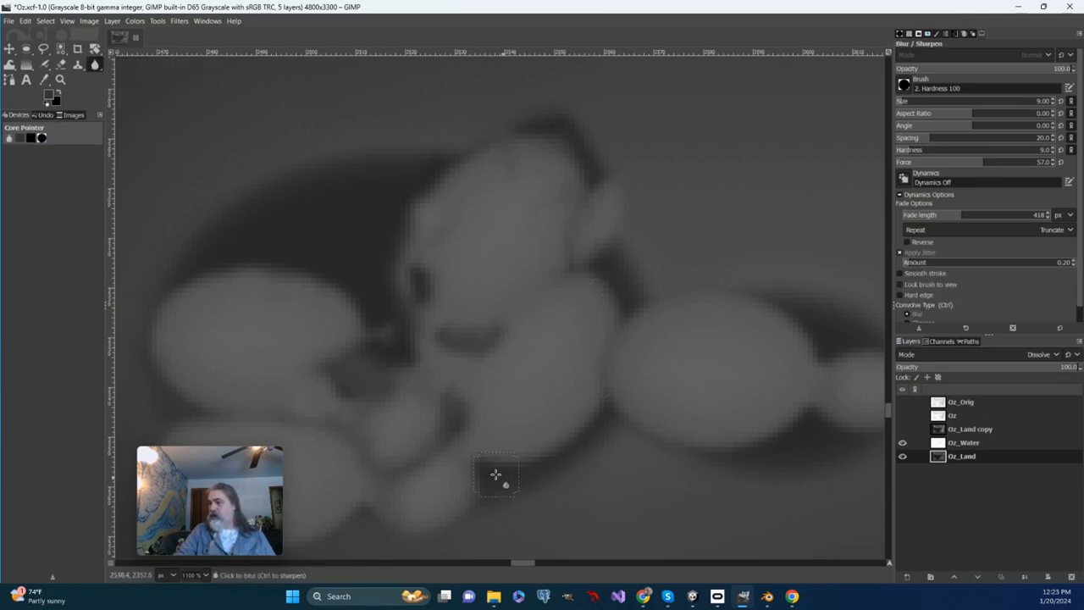
drag(336, 414, 491, 274)
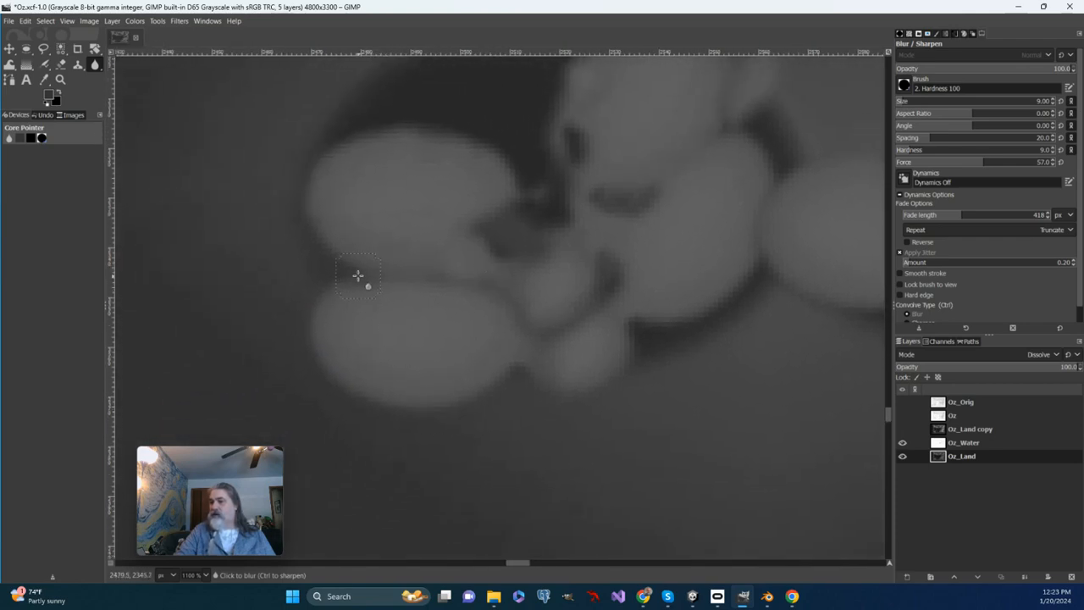
click(350, 275)
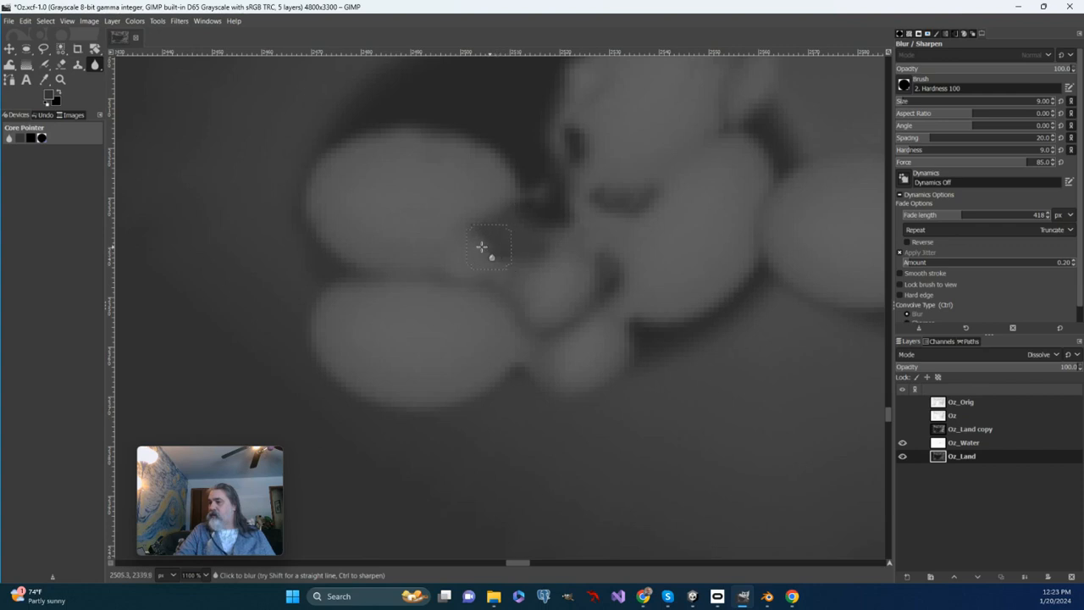
drag(503, 258, 485, 296)
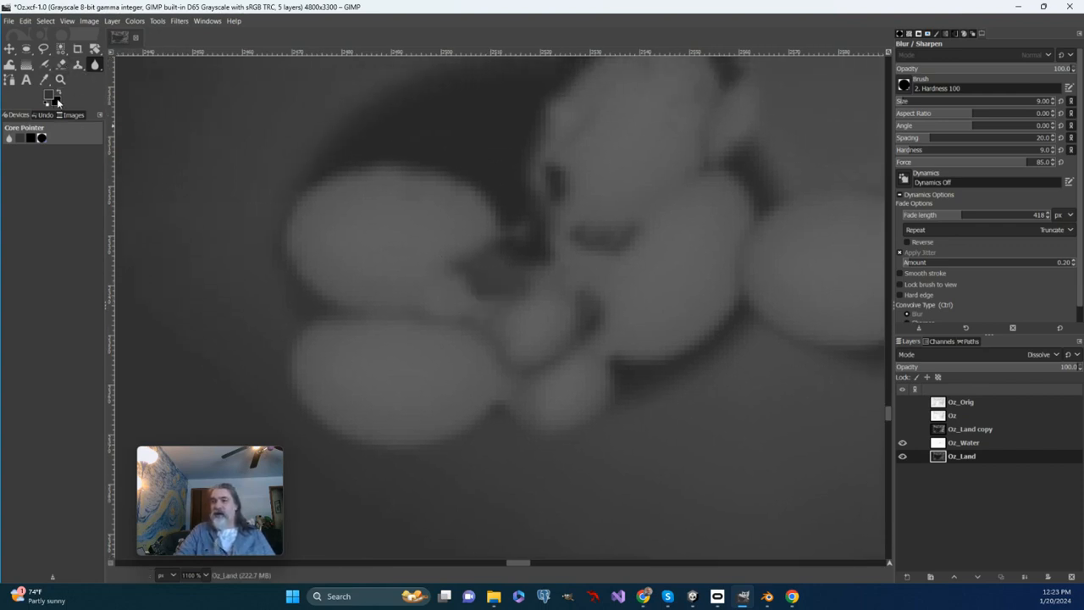
Step: Fit the whole map in the window and examine its southern part
click(67, 20)
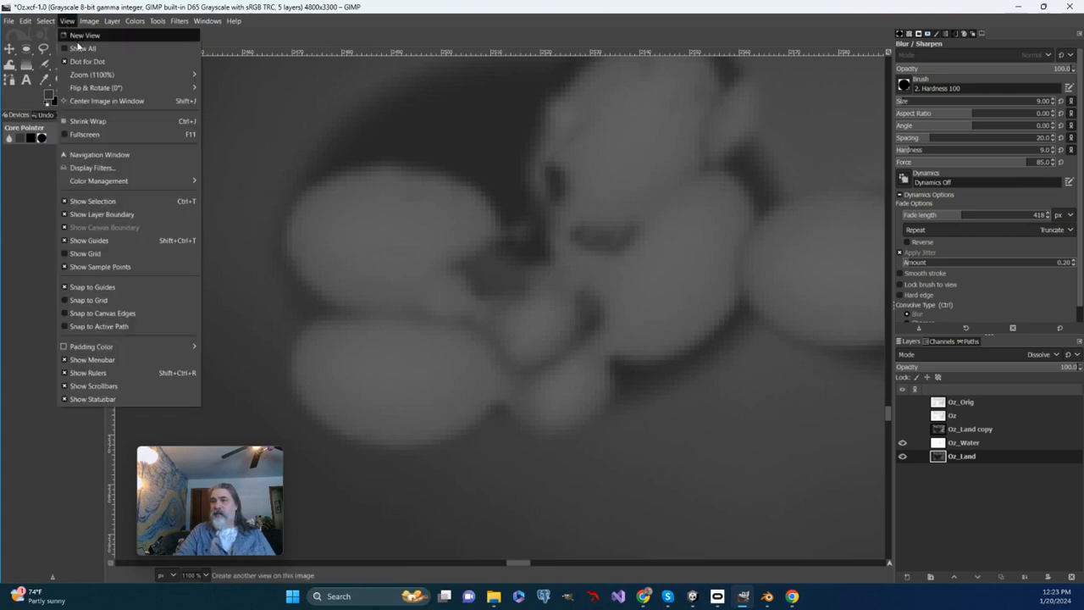
mouse_move(127, 74)
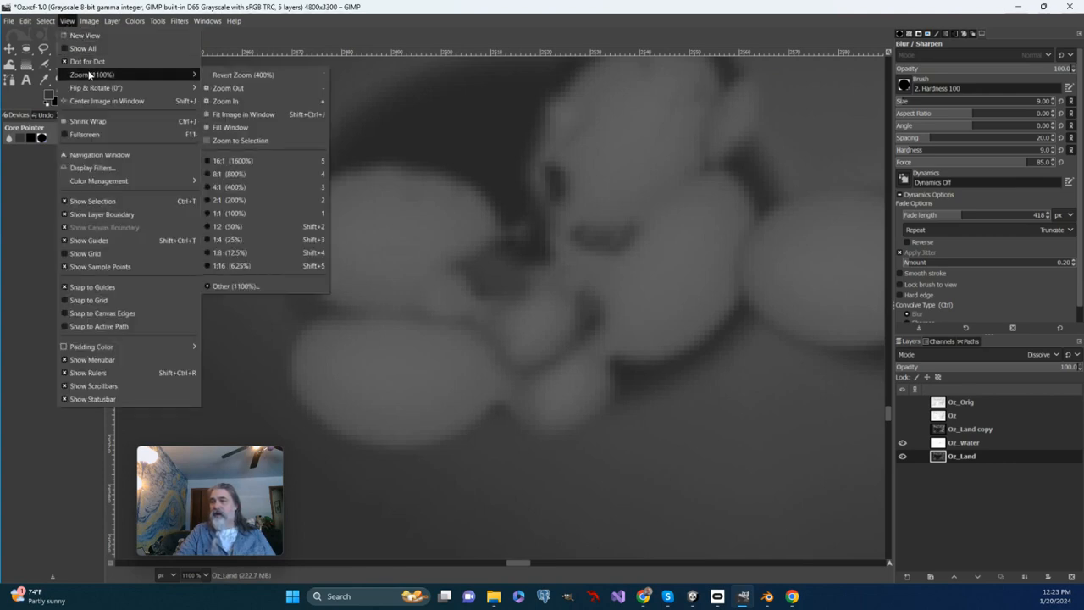
click(263, 115)
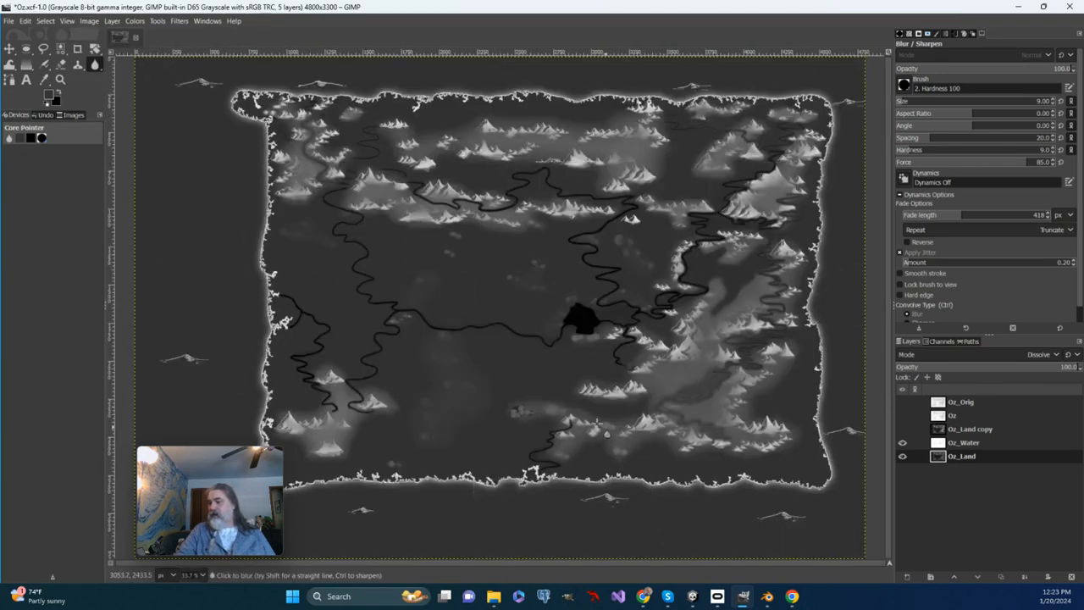
scroll(598, 424, down, 3)
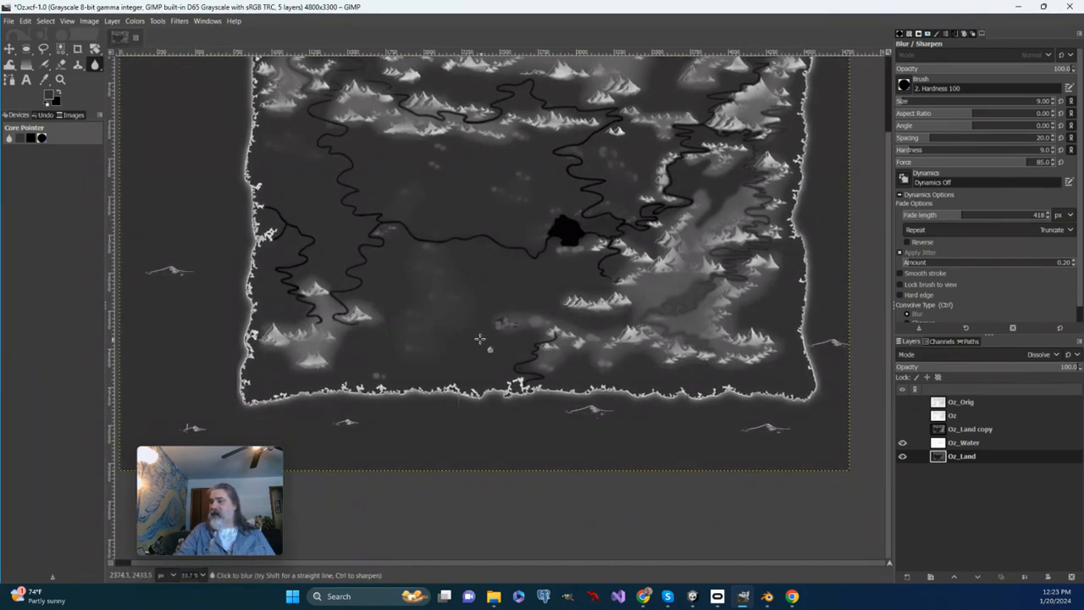